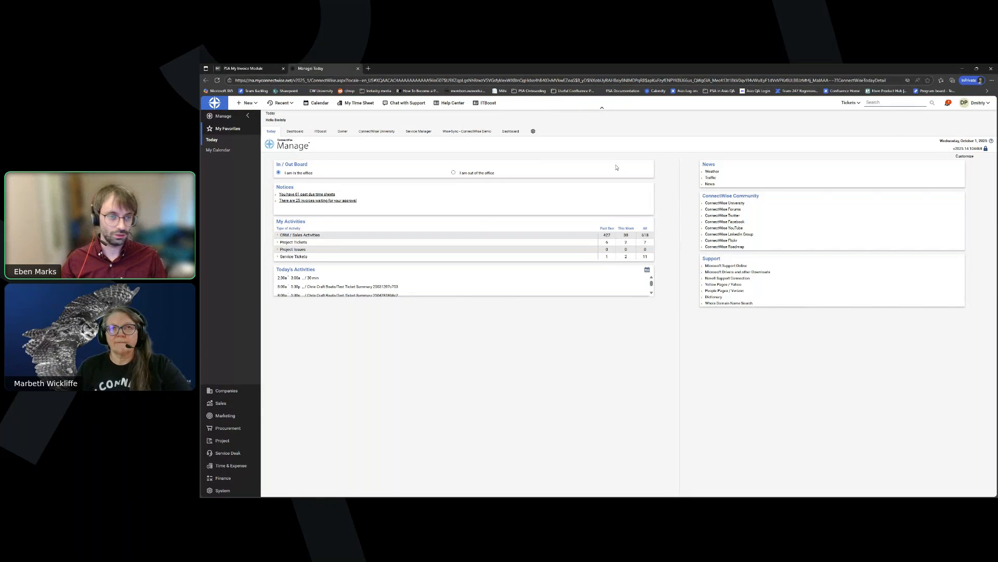
Switch to the browser page with My Invoices, hide the favorites bar, and open the sales order list.
{"action": "left_click", "coordinate": [237, 70]}
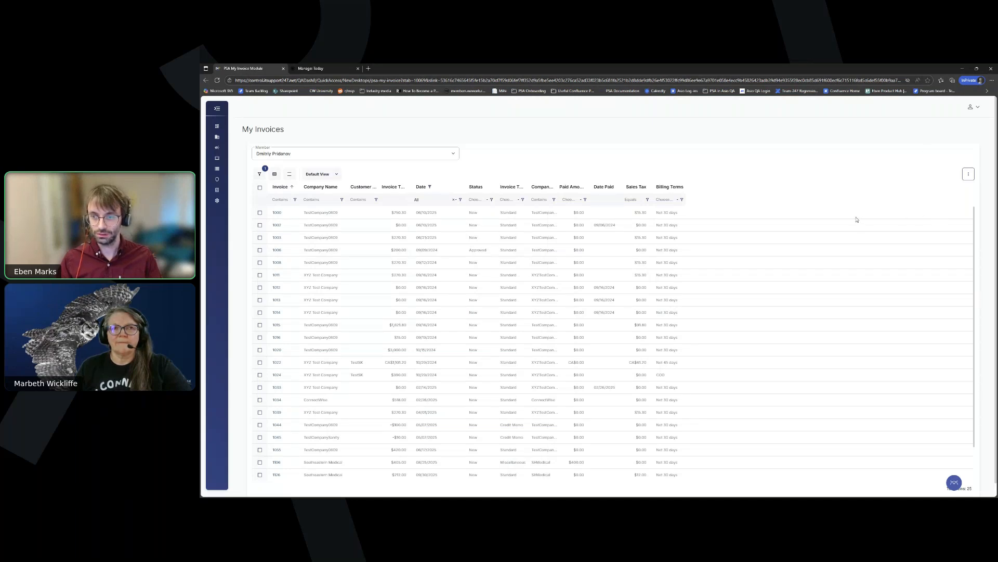
{"action": "key", "text": "ctrl+shift+b"}
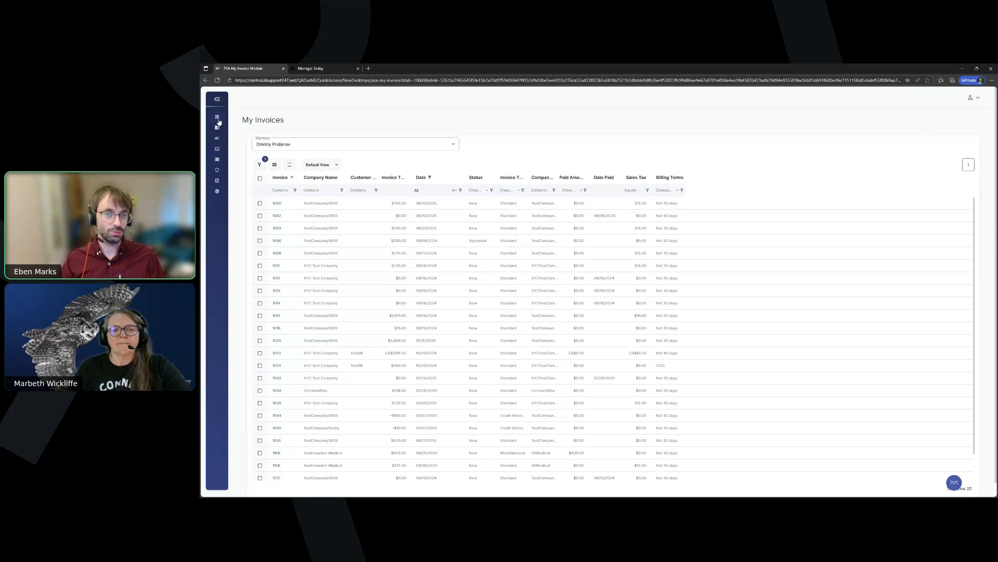
{"action": "mouse_move", "coordinate": [215, 118]}
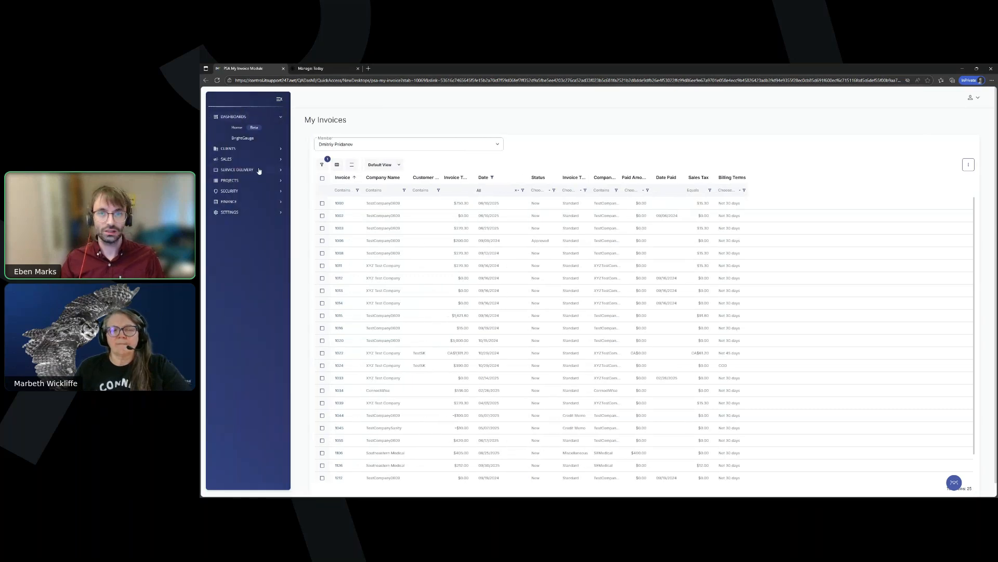
{"action": "left_click", "coordinate": [269, 160]}
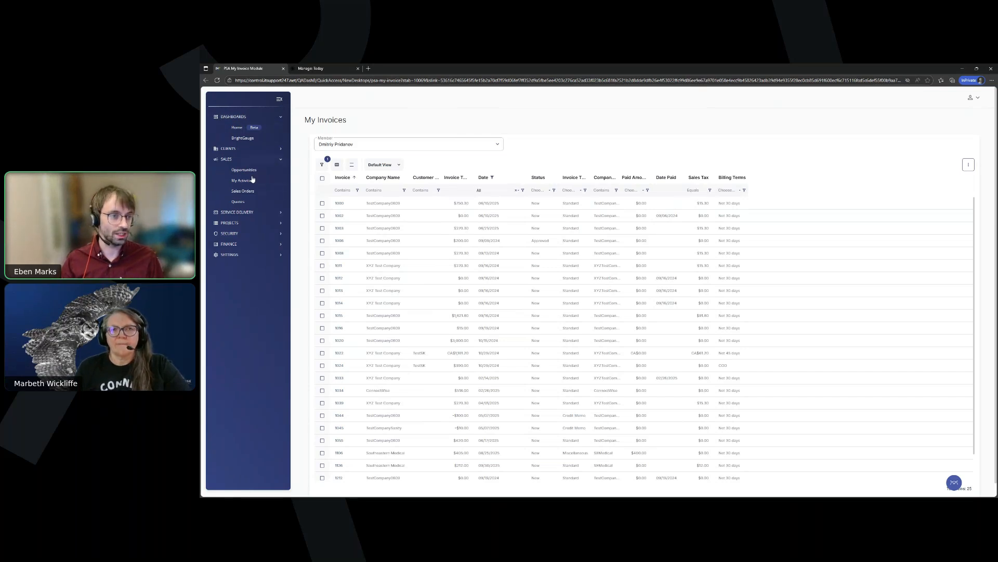
{"action": "left_click", "coordinate": [254, 193]}
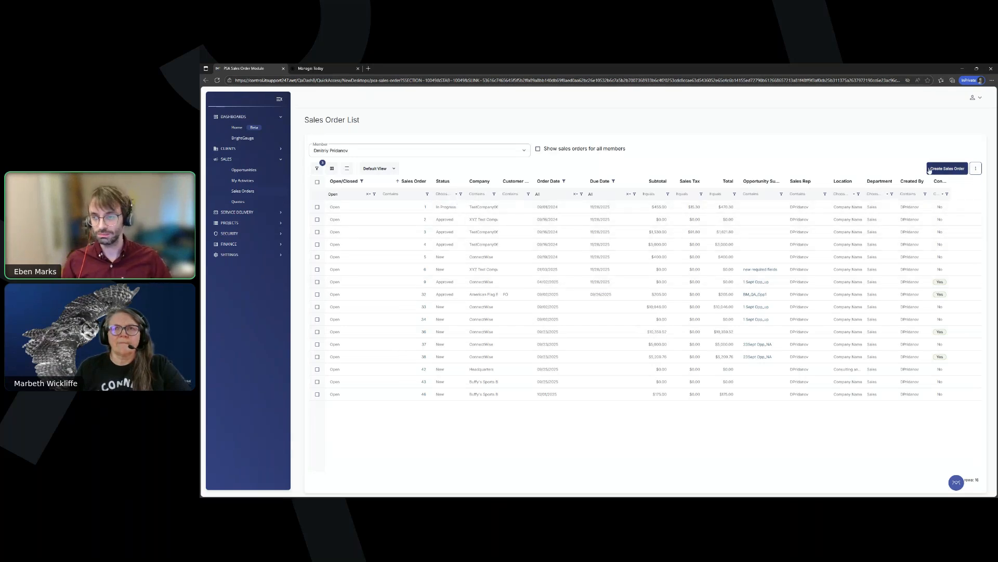
Create a new sales order for the company American Flag Bank, keeping Main Office as its site.
{"action": "left_click", "coordinate": [950, 169]}
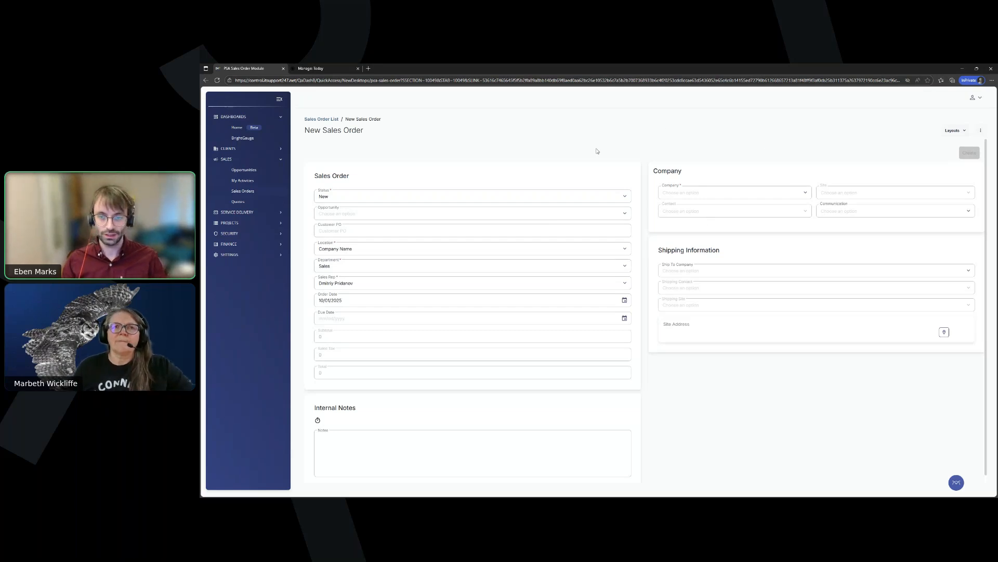
{"action": "left_click", "coordinate": [808, 194]}
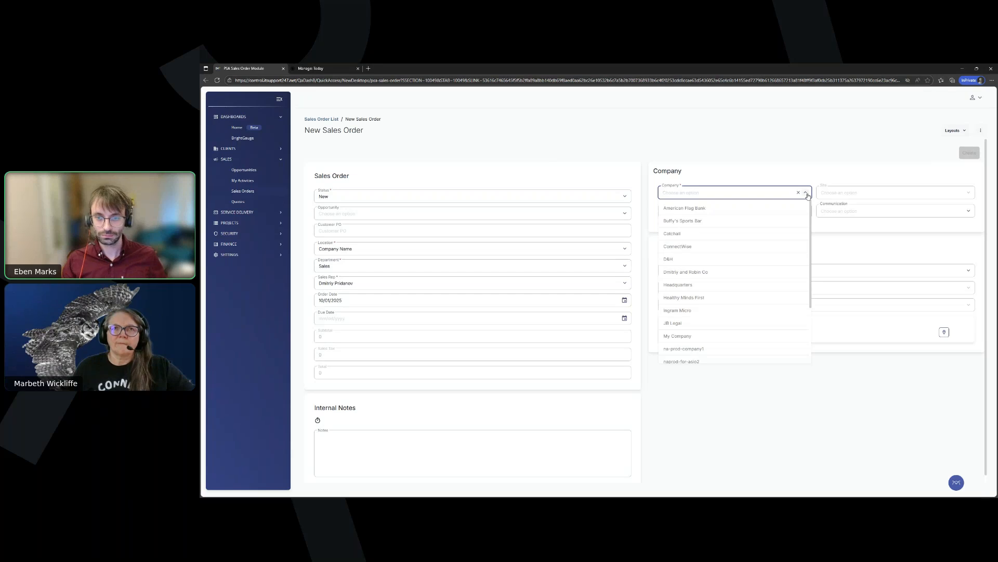
{"action": "left_click", "coordinate": [694, 209]}
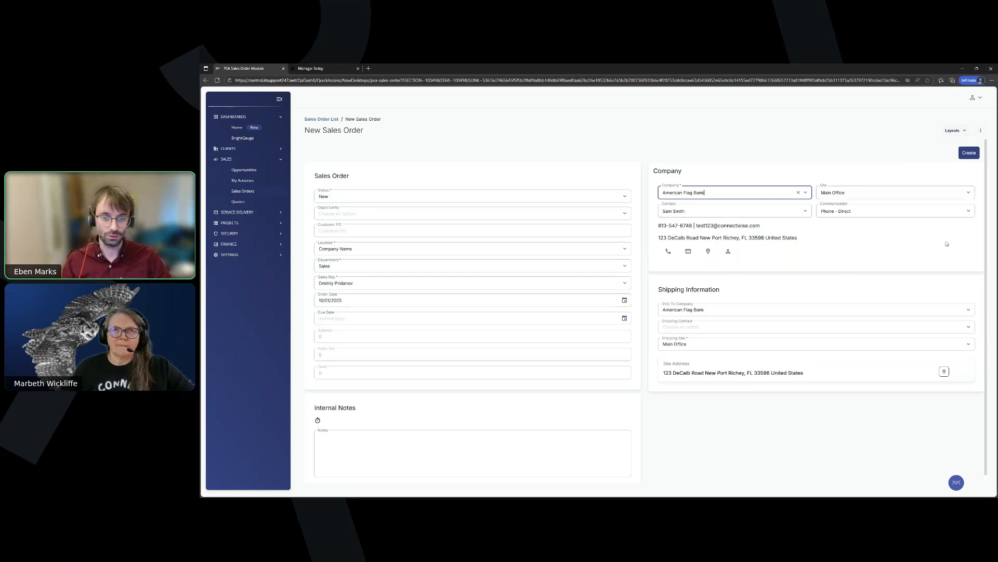
{"action": "left_click", "coordinate": [970, 194]}
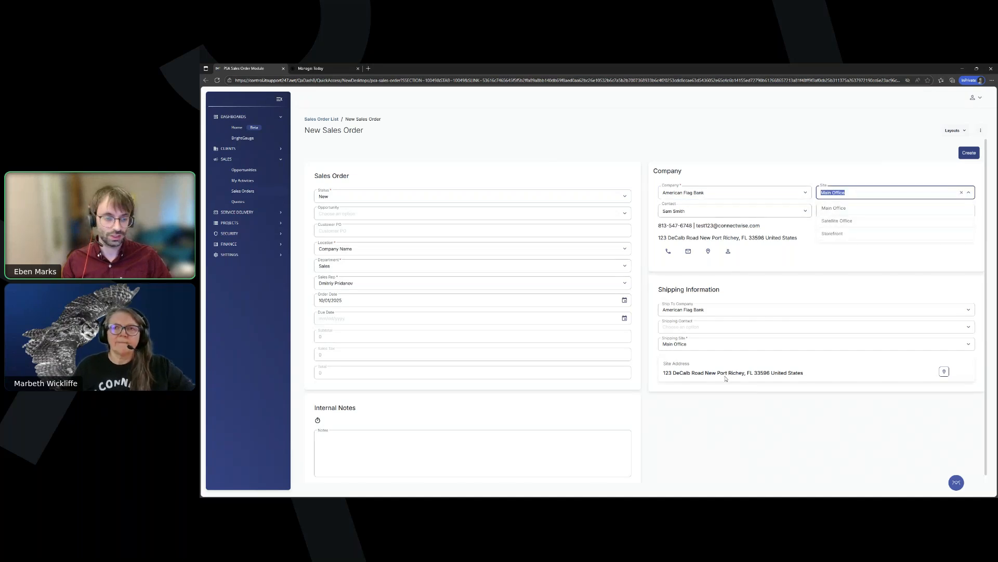
{"action": "left_click", "coordinate": [726, 393]}
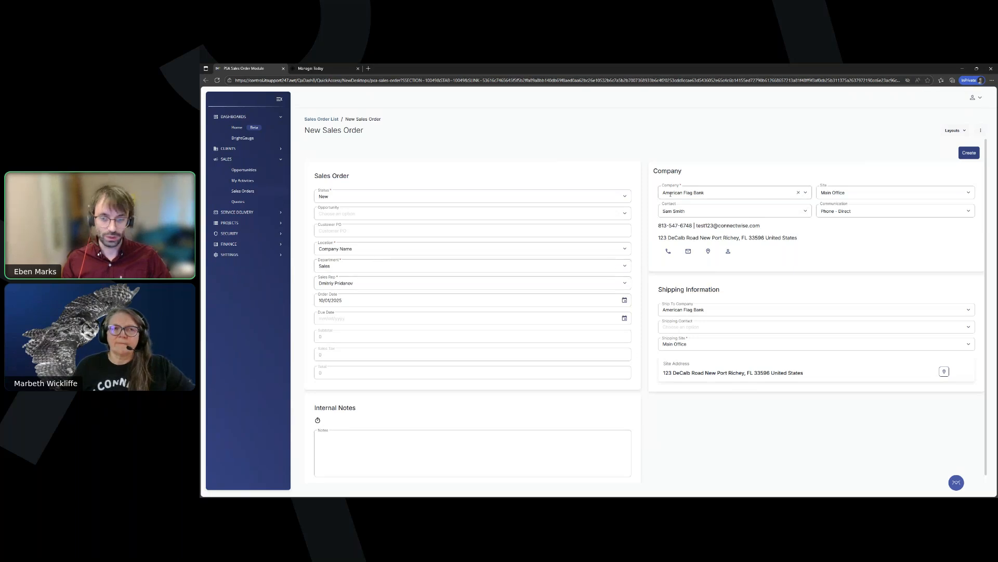
{"action": "left_click", "coordinate": [972, 154]}
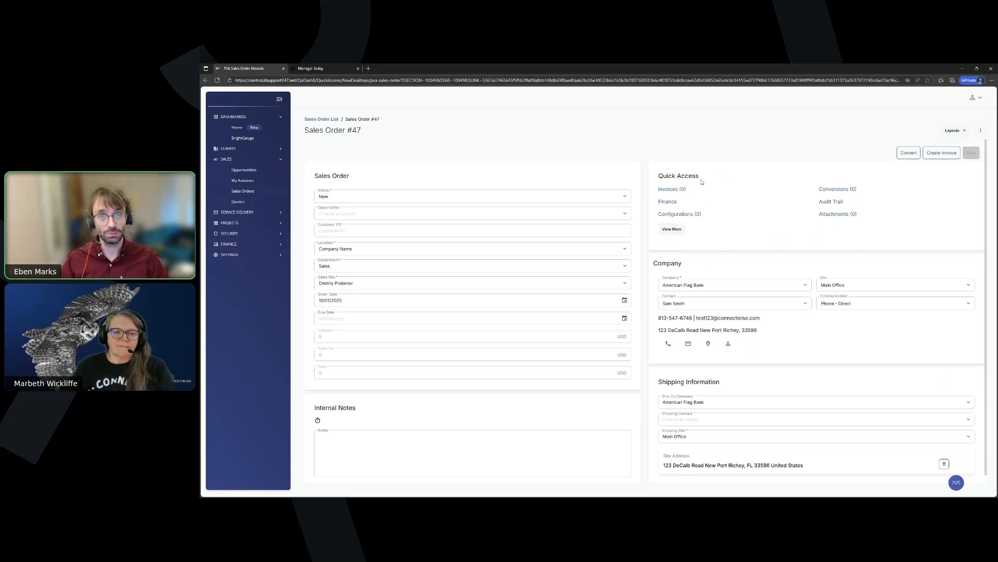
Start adding products to the new sales order, choosing Monitor and Internet Services.
{"action": "left_click", "coordinate": [671, 229]}
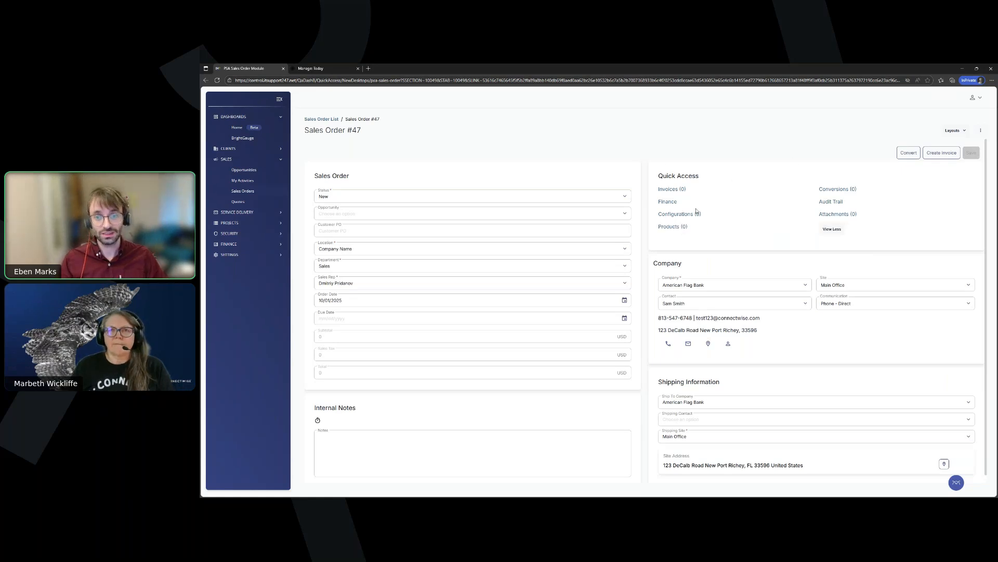
{"action": "left_click", "coordinate": [672, 228]}
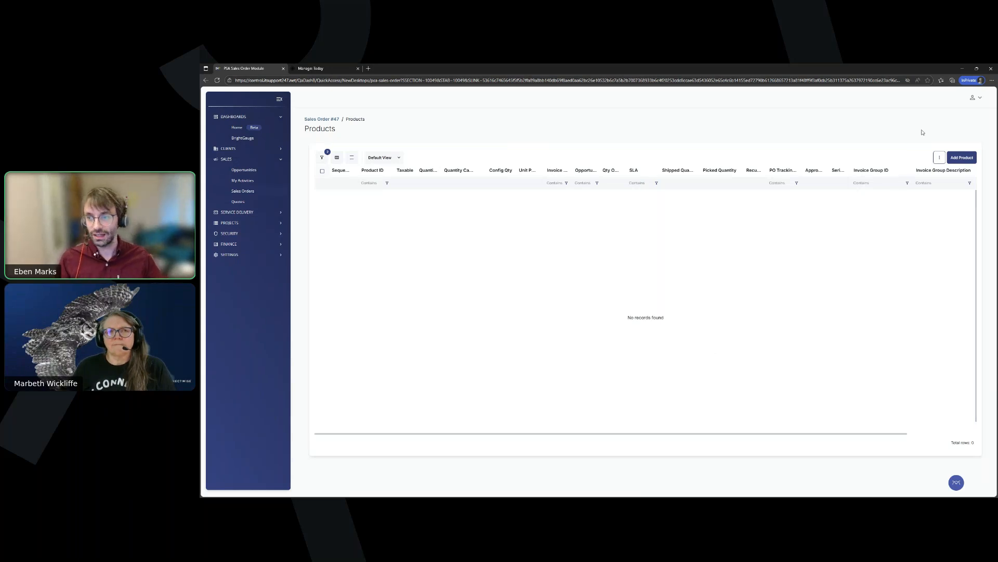
{"action": "left_click", "coordinate": [974, 98]}
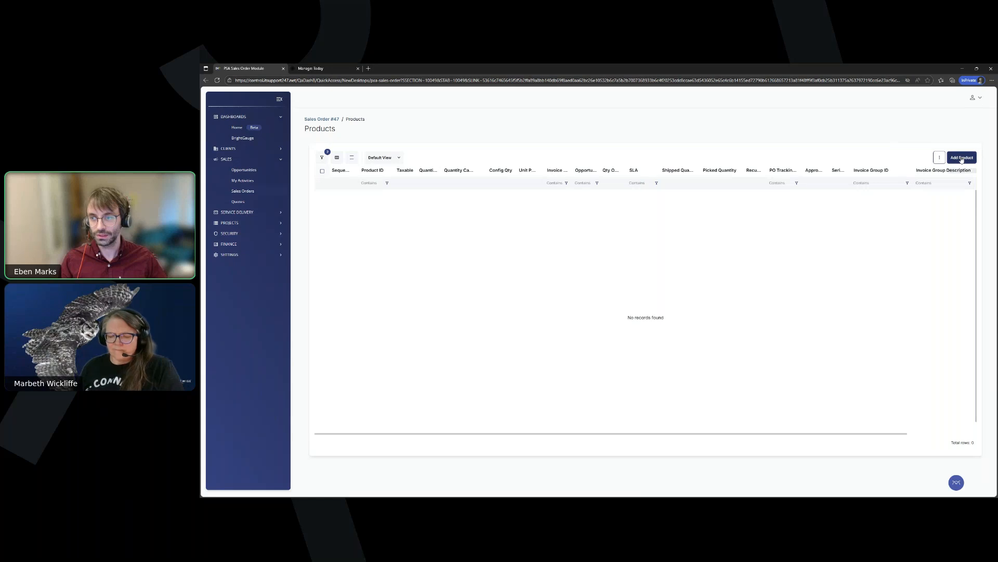
{"action": "left_click", "coordinate": [962, 157]}
{"action": "left_click", "coordinate": [634, 280]}
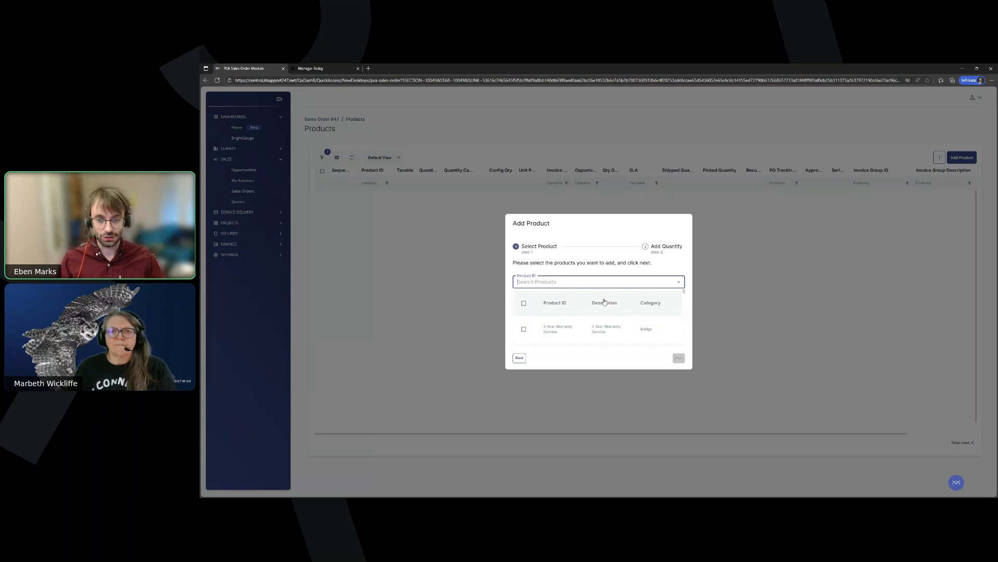
{"action": "type", "text": "monitor"}
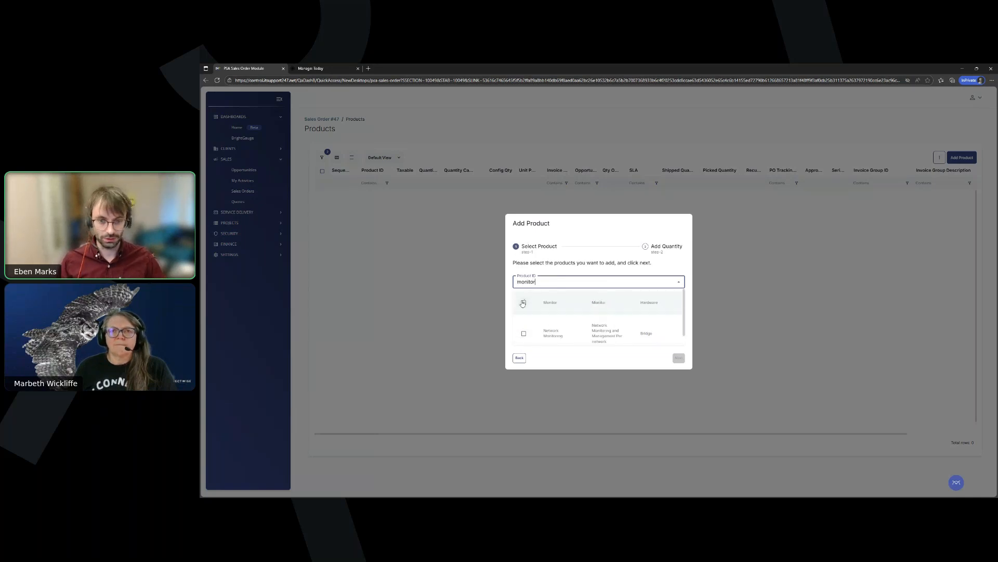
{"action": "left_click", "coordinate": [523, 303]}
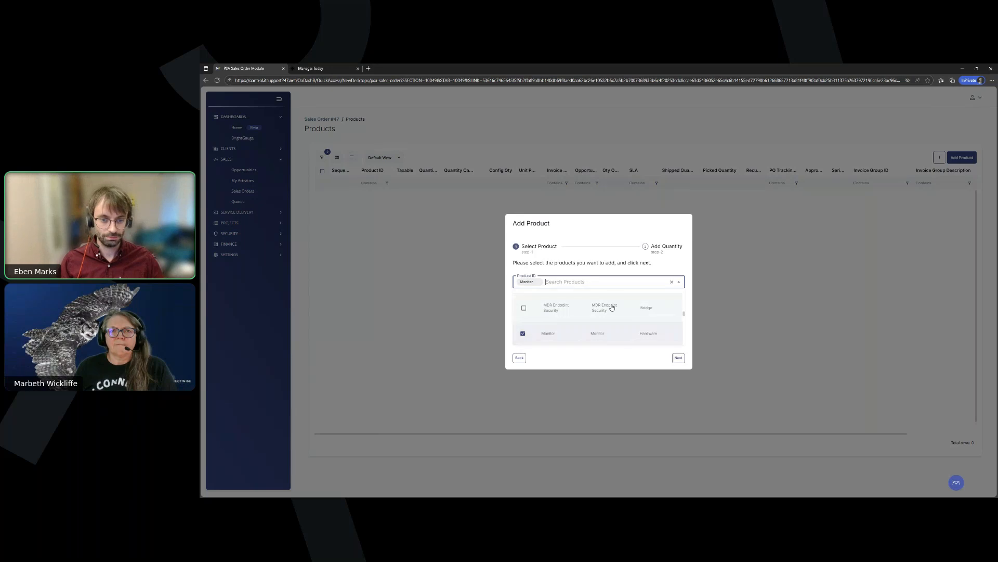
{"action": "type", "text": "servi"}
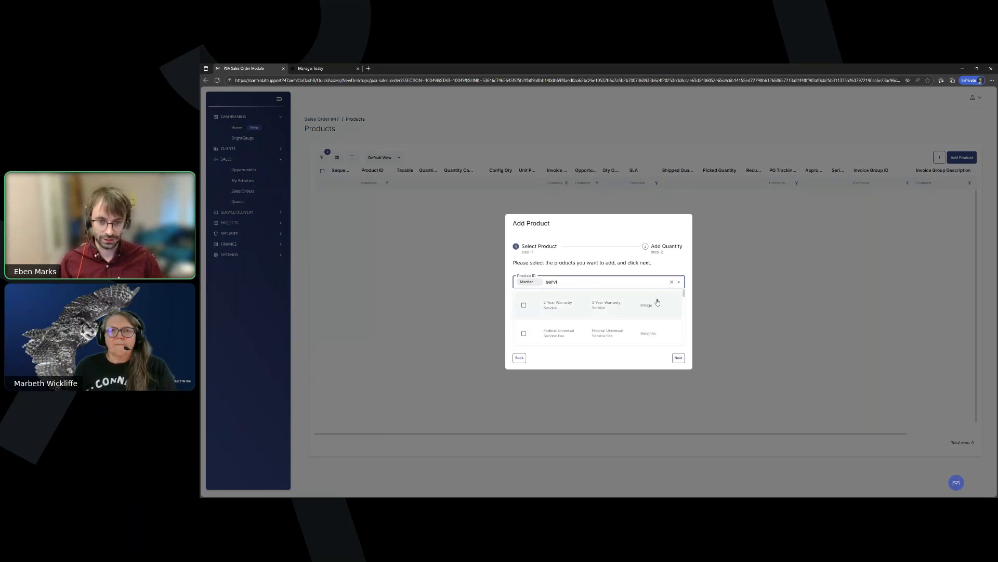
{"action": "scroll", "coordinate": [657, 302], "scroll_direction": "down", "scroll_amount": 3}
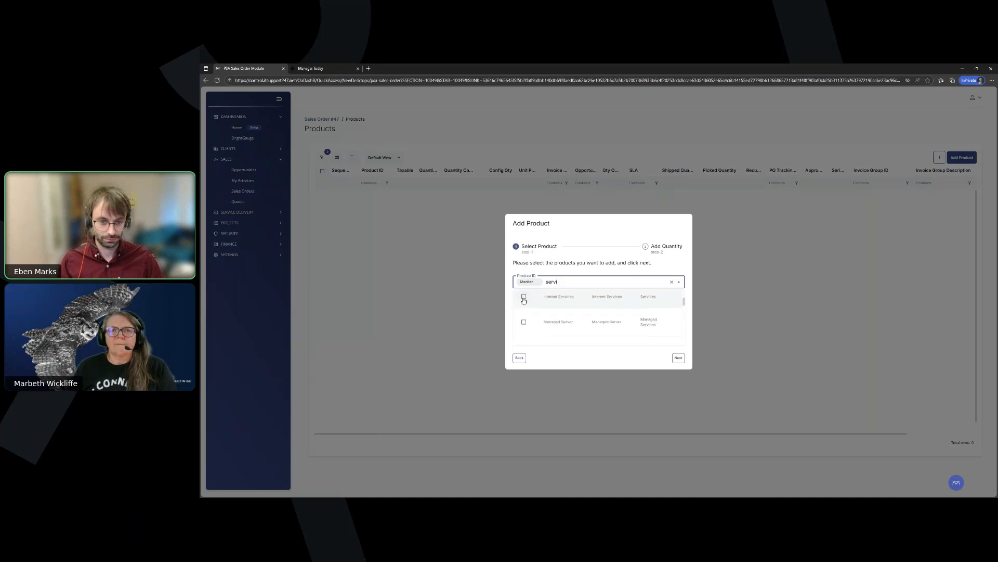
{"action": "left_click", "coordinate": [524, 298]}
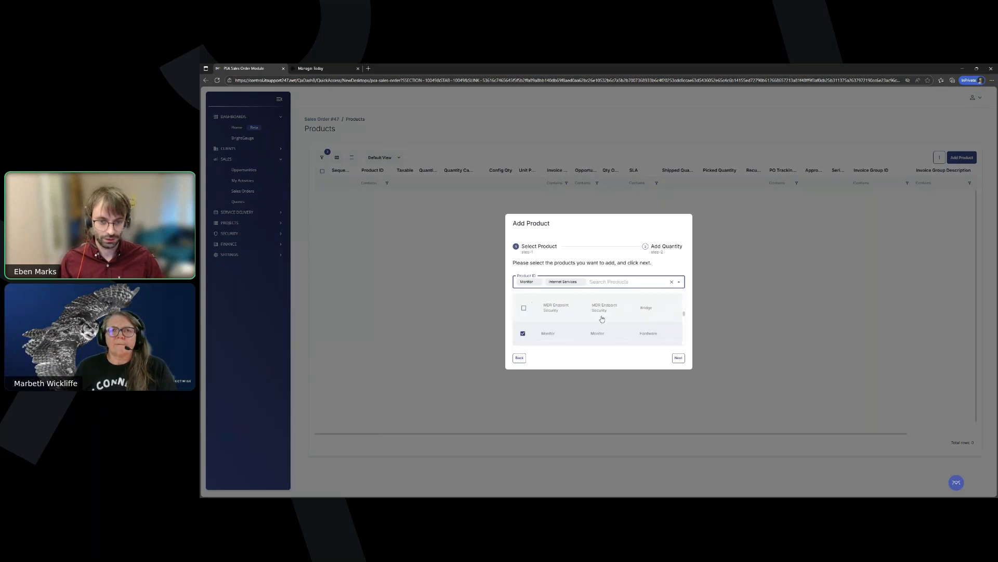
{"action": "left_click", "coordinate": [679, 358]}
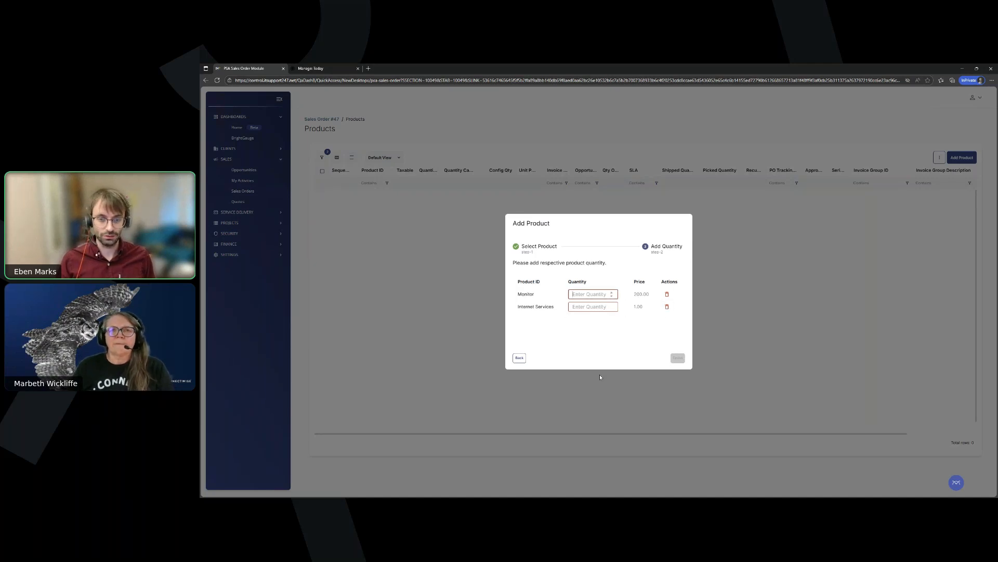
Add Monitor and Internet Services with a quantity of 1 each, and widen the quantity on hand column in the products list.
{"action": "key", "text": "Tab"}
{"action": "type", "text": "1"}
{"action": "key", "text": "Tab"}
{"action": "type", "text": "1"}
{"action": "left_click", "coordinate": [677, 358]}
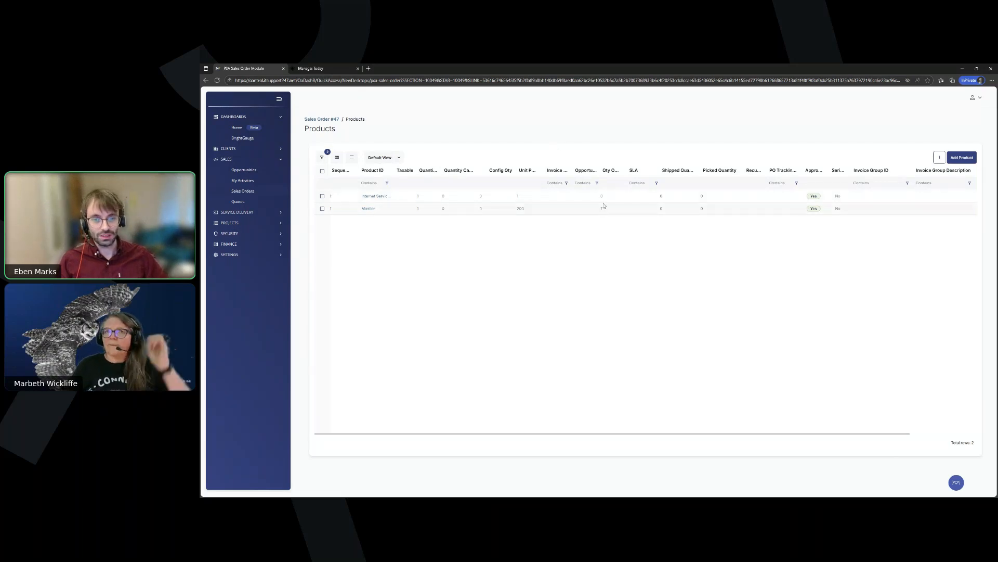
{"action": "left_click_drag", "start_coordinate": [620, 173], "coordinate": [652, 173]}
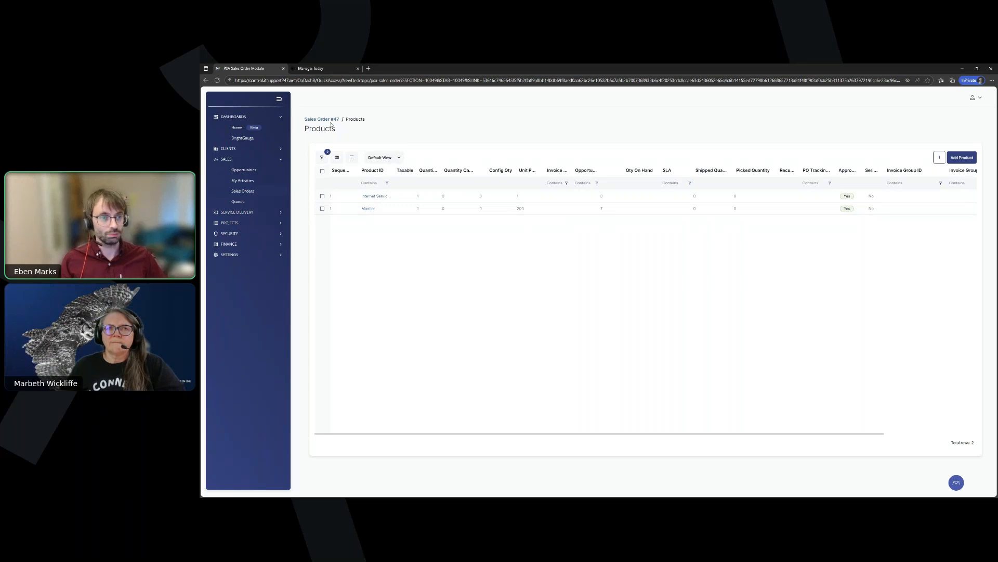
Return to the sales order to check its amounts, and reopen its products list.
{"action": "left_click", "coordinate": [330, 121]}
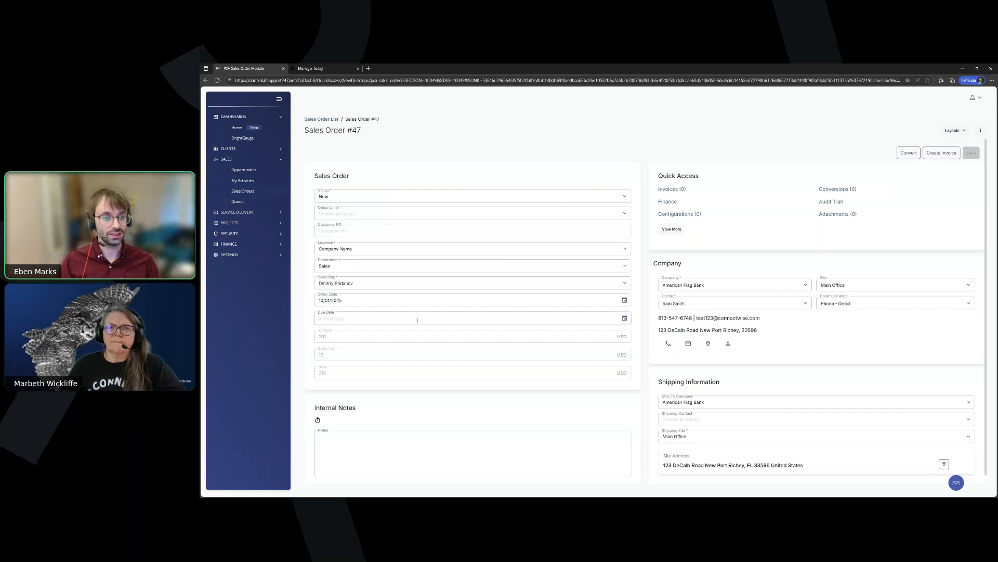
{"action": "left_click", "coordinate": [669, 230]}
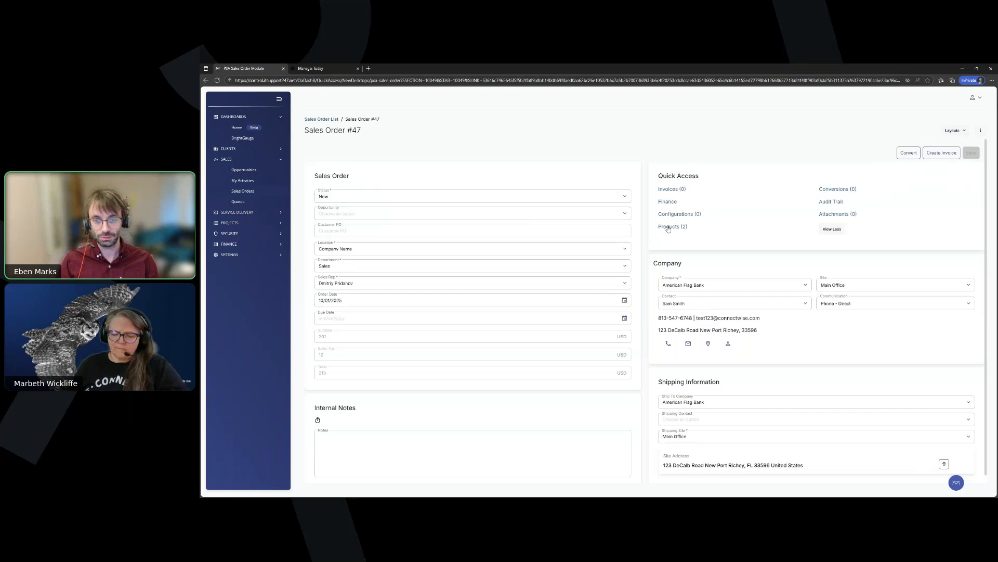
{"action": "left_click", "coordinate": [683, 228]}
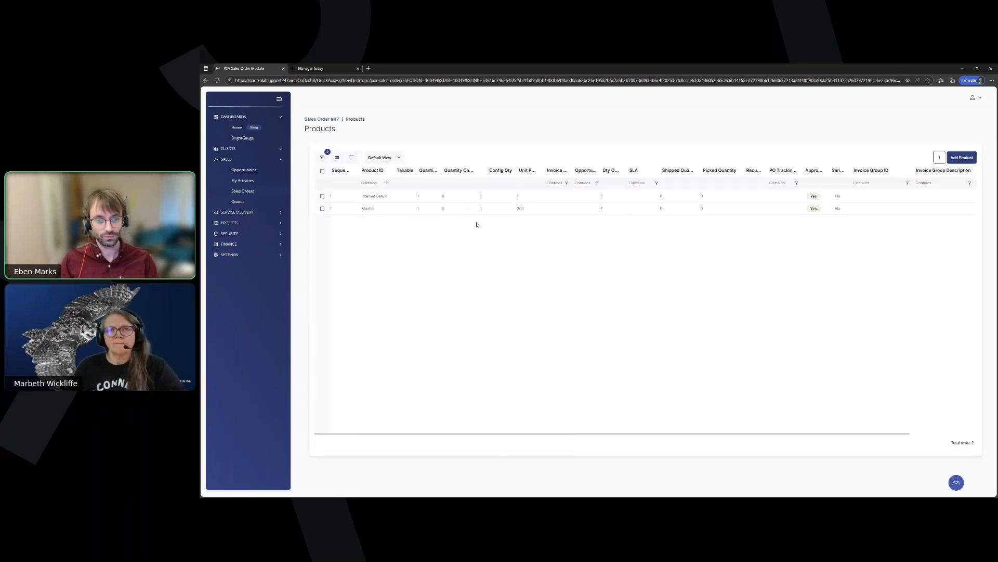
Examine the bulk actions available for the Monitor product alone and for both products selected together.
{"action": "left_click", "coordinate": [322, 209]}
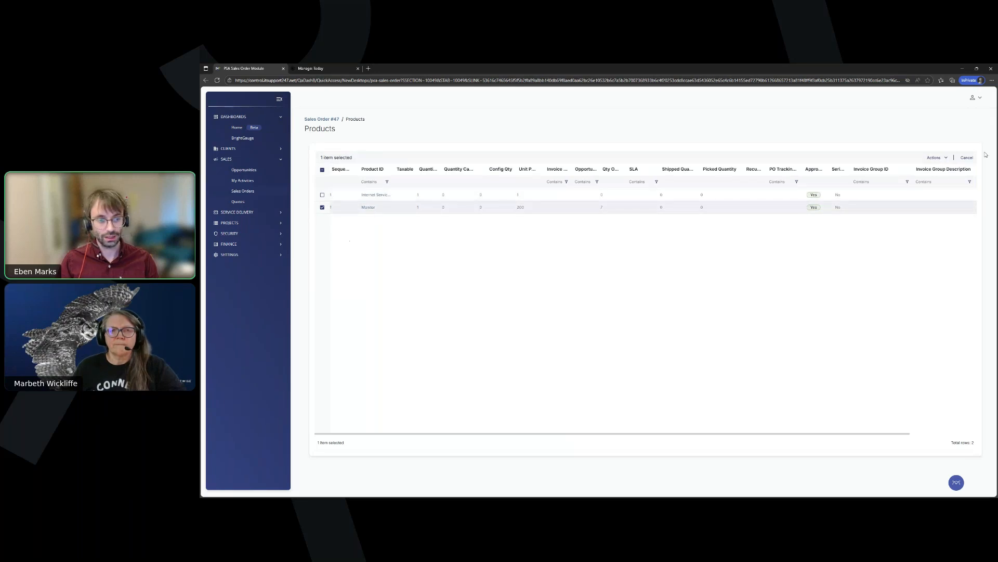
{"action": "left_click", "coordinate": [929, 158]}
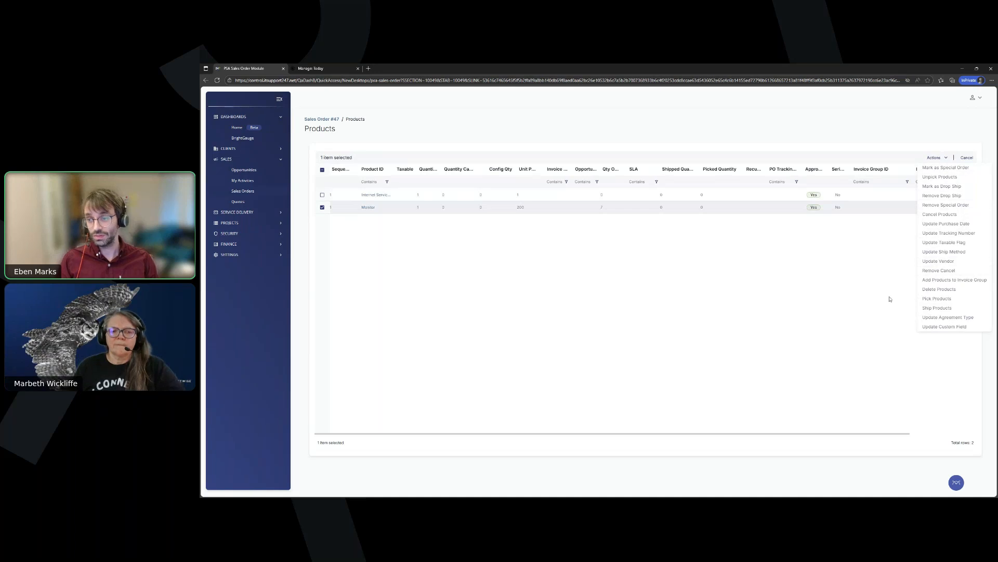
{"action": "key", "text": "Escape"}
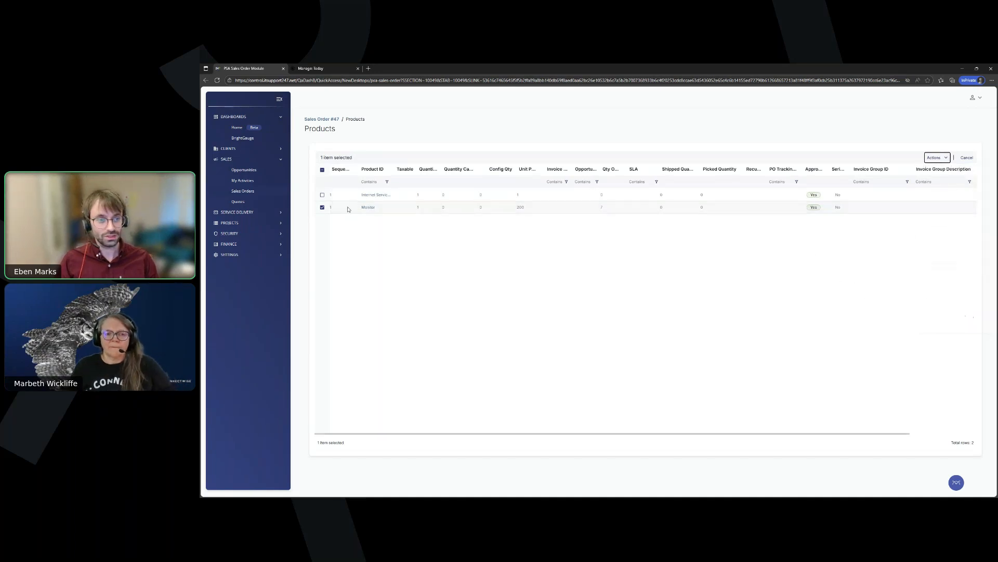
{"action": "left_click", "coordinate": [322, 195]}
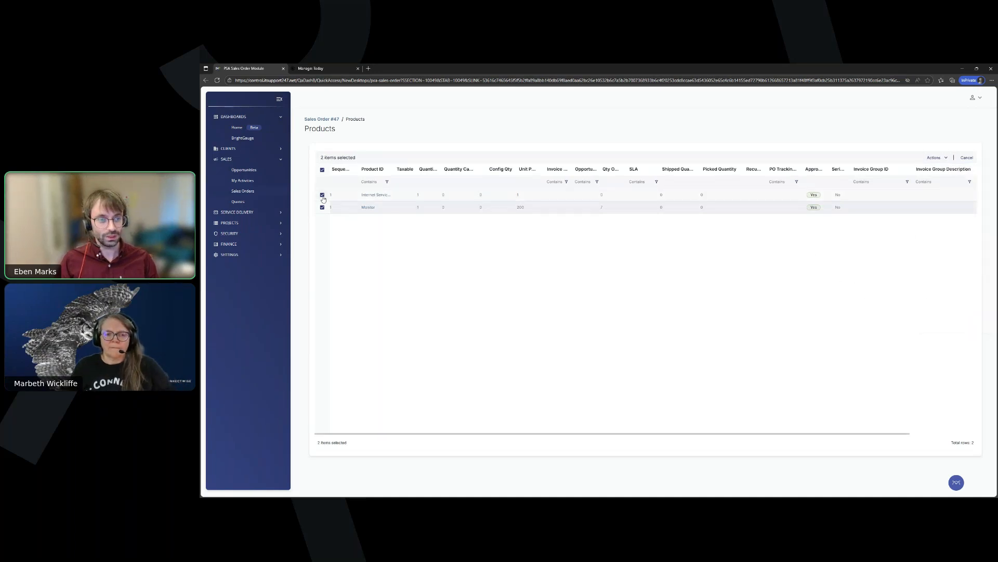
{"action": "left_click", "coordinate": [936, 157]}
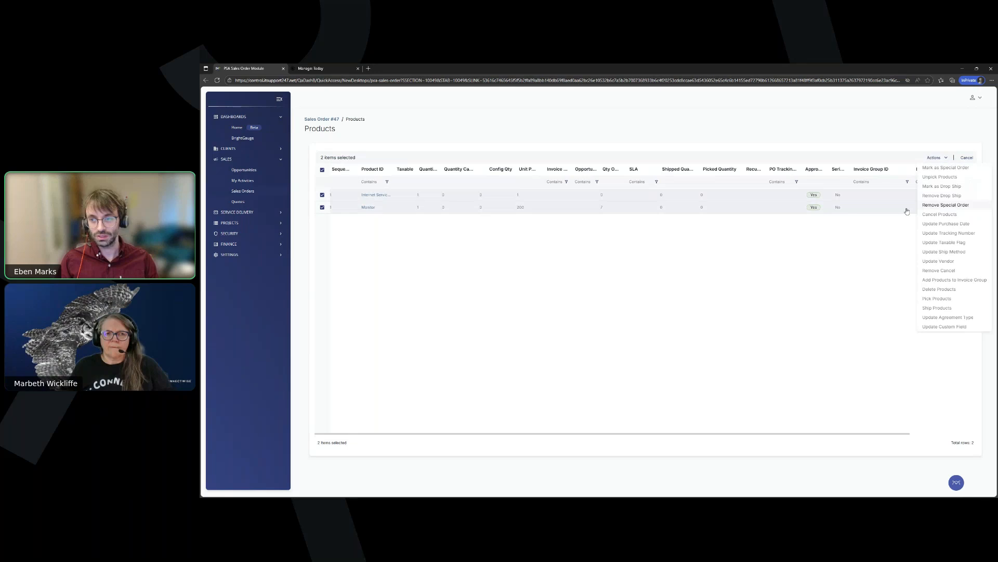
{"action": "left_click", "coordinate": [323, 171]}
{"action": "left_click", "coordinate": [322, 172]}
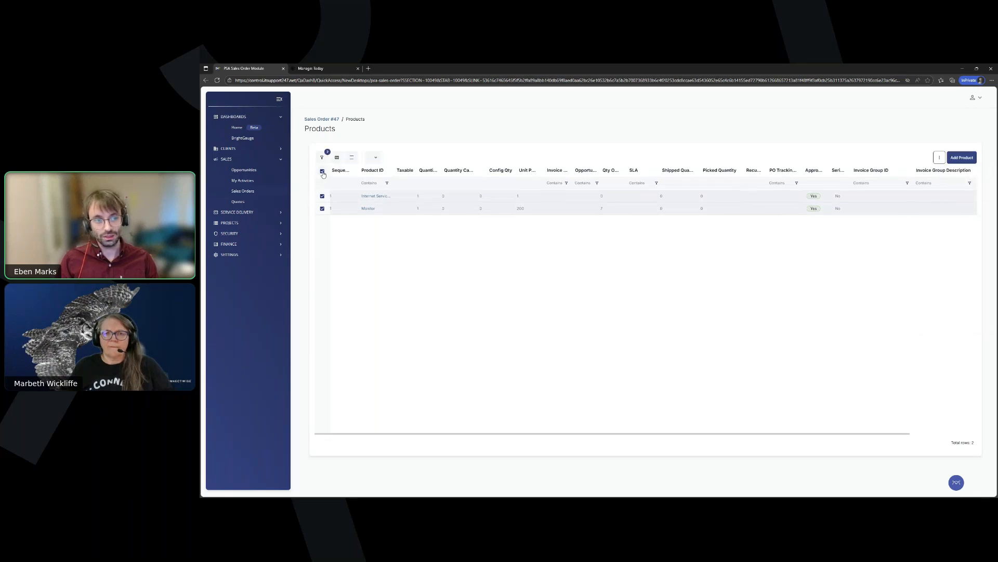
Create an invoice from the sales order, copying over its non-service class products.
{"action": "left_click", "coordinate": [320, 120]}
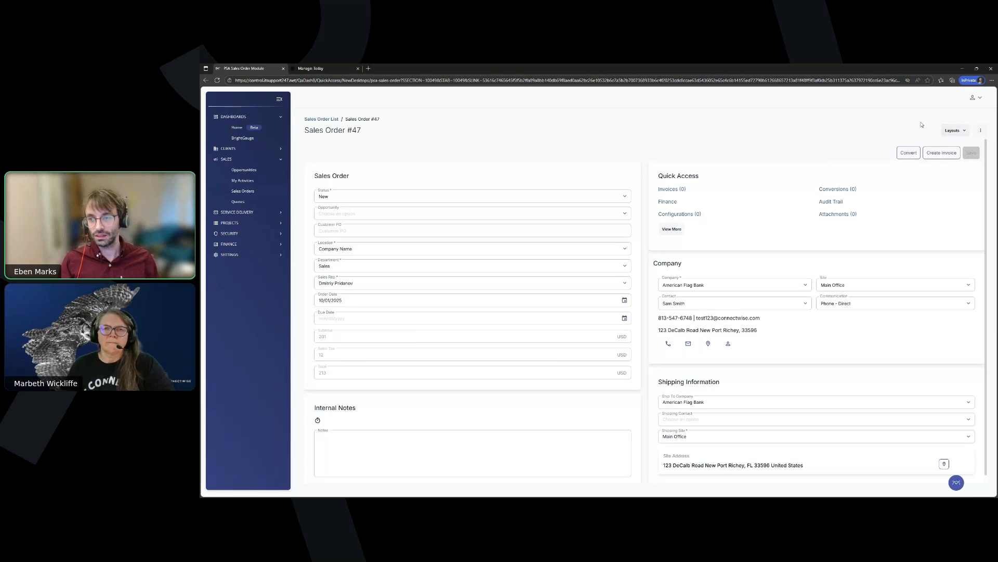
{"action": "left_click", "coordinate": [945, 155]}
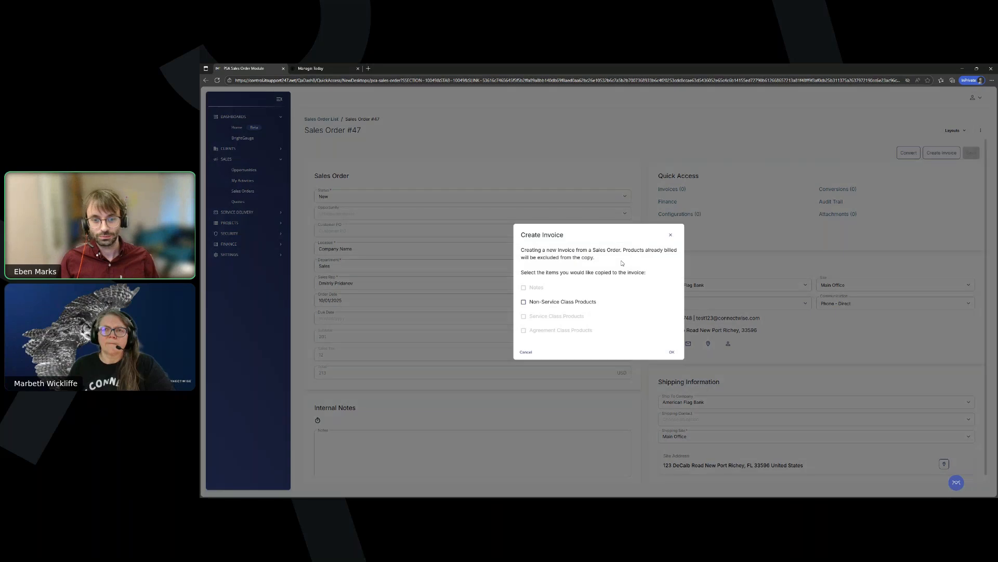
{"action": "left_click", "coordinate": [590, 303]}
{"action": "left_click", "coordinate": [673, 352]}
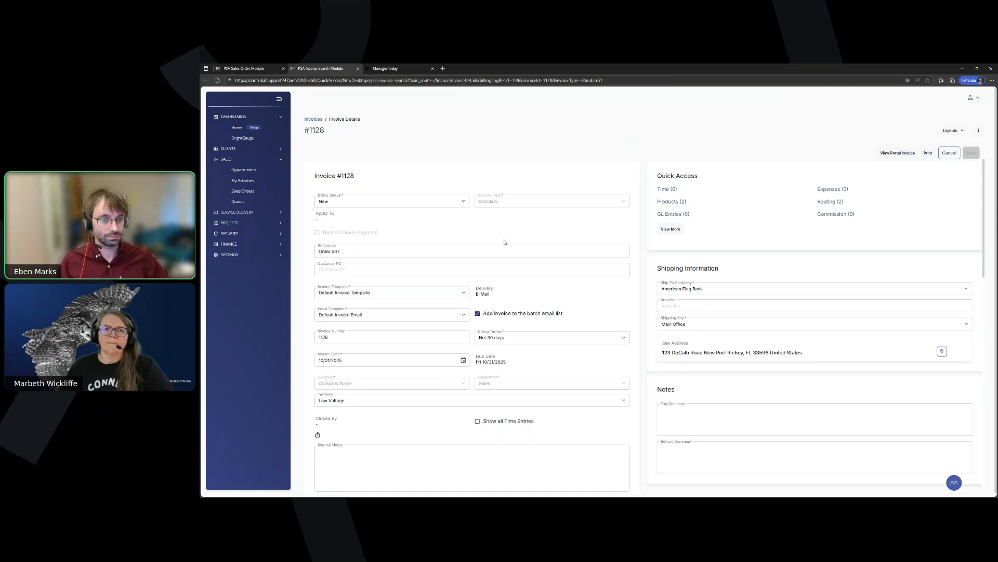
Review the invoice's billing information, calculations and credits section, and look at the payment entry form without recording a payment.
{"action": "scroll", "coordinate": [510, 319], "scroll_direction": "down", "scroll_amount": 1}
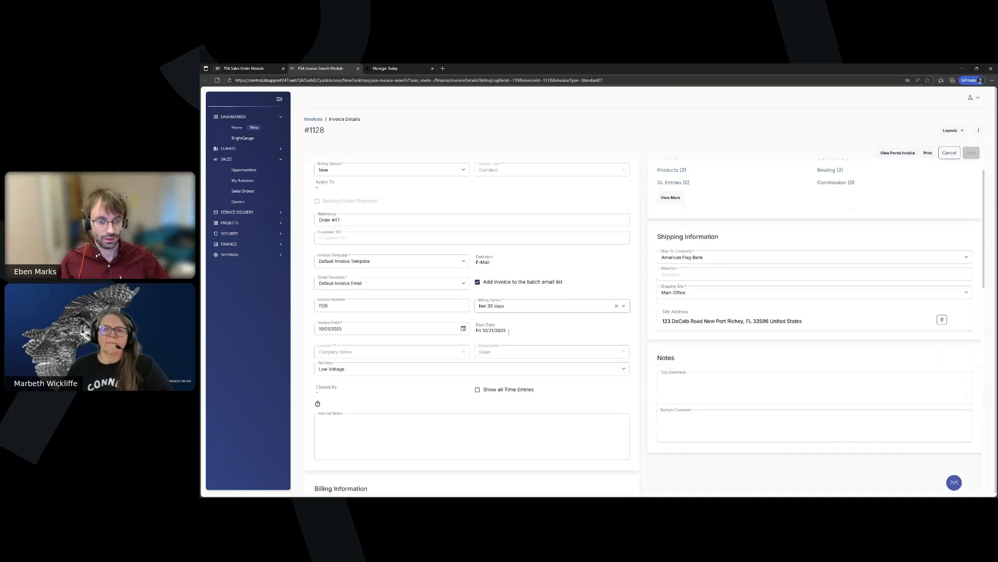
{"action": "scroll", "coordinate": [508, 331], "scroll_direction": "down", "scroll_amount": 10}
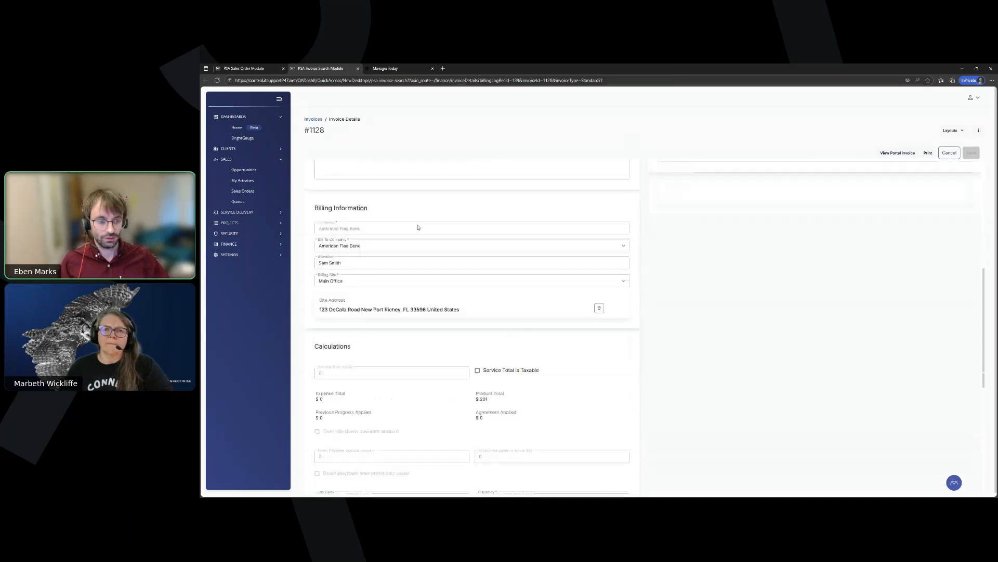
{"action": "scroll", "coordinate": [371, 262], "scroll_direction": "down", "scroll_amount": 3}
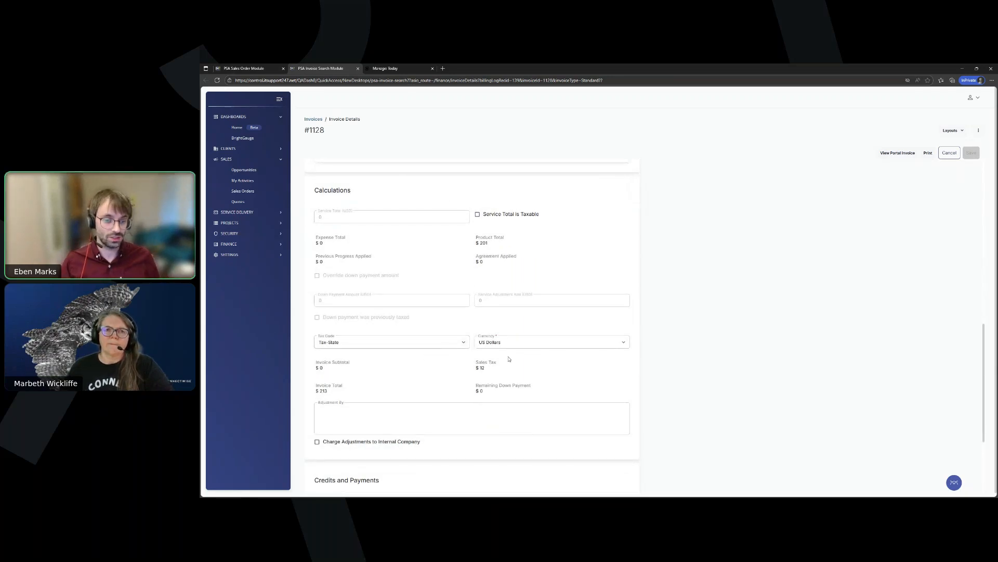
{"action": "scroll", "coordinate": [474, 386], "scroll_direction": "down", "scroll_amount": 3}
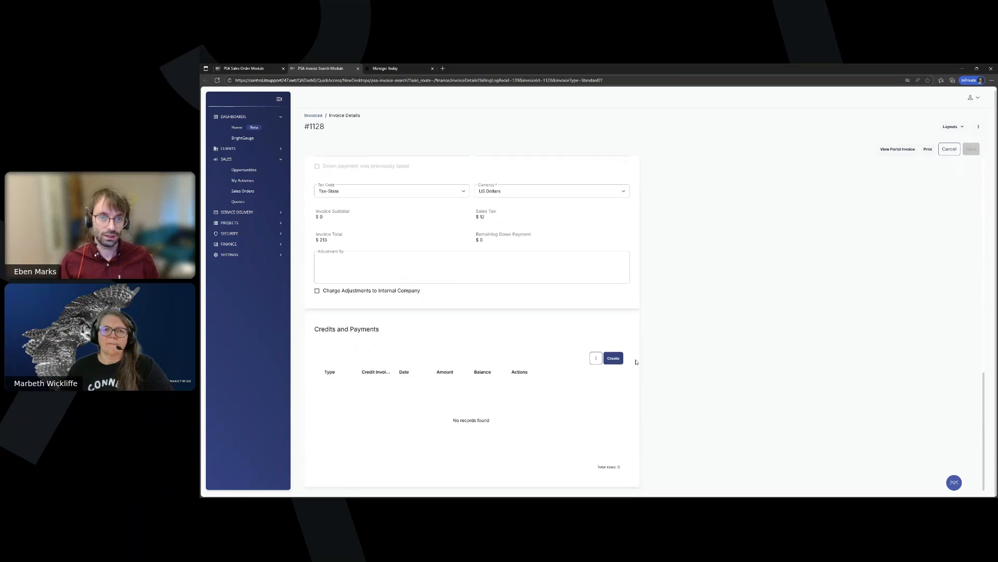
{"action": "left_click", "coordinate": [614, 358]}
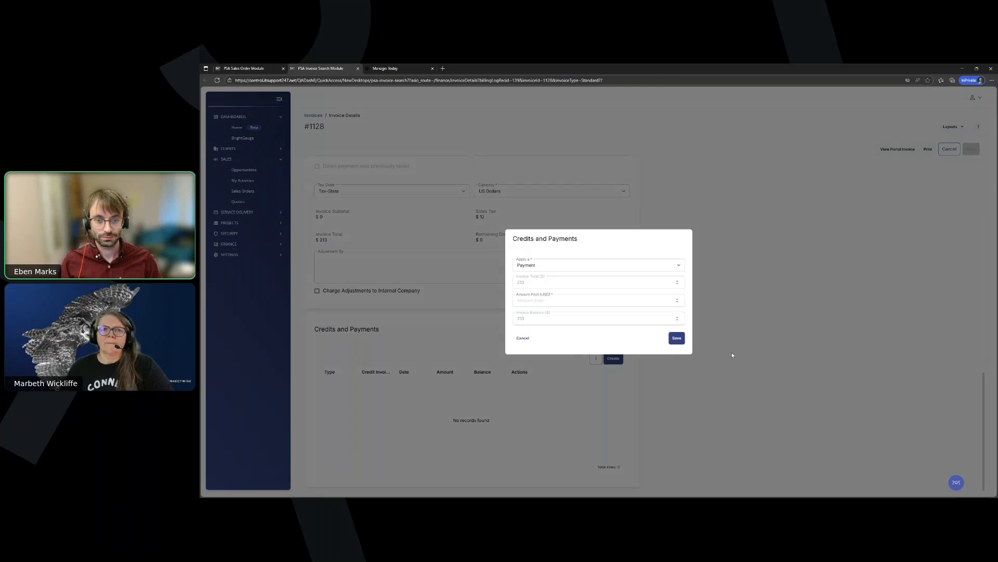
{"action": "left_click", "coordinate": [725, 335]}
{"action": "scroll", "coordinate": [619, 346], "scroll_direction": "up", "scroll_amount": 10}
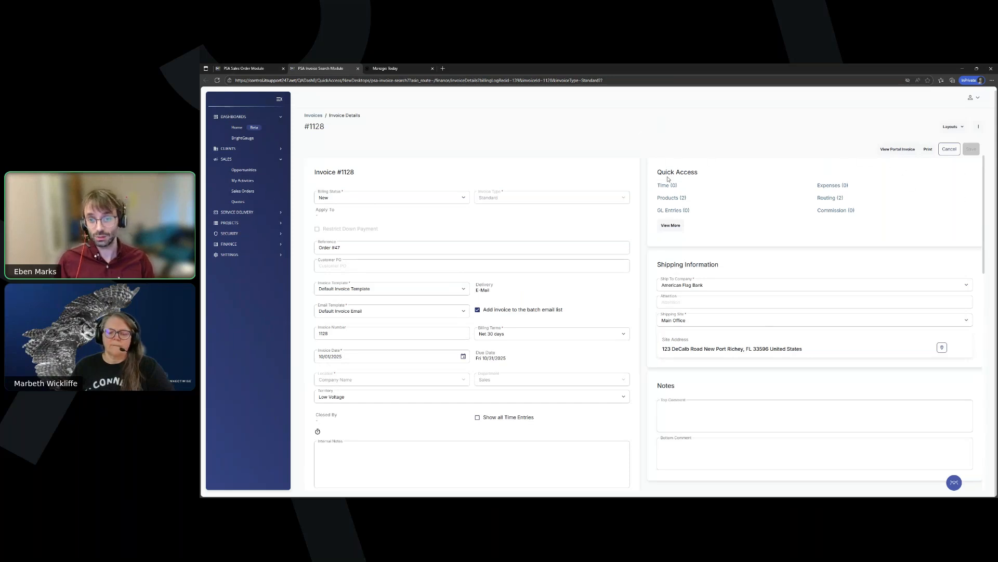
Check the products on the invoice, look at the Monitor's product details, and return to the invoice.
{"action": "left_click", "coordinate": [666, 199]}
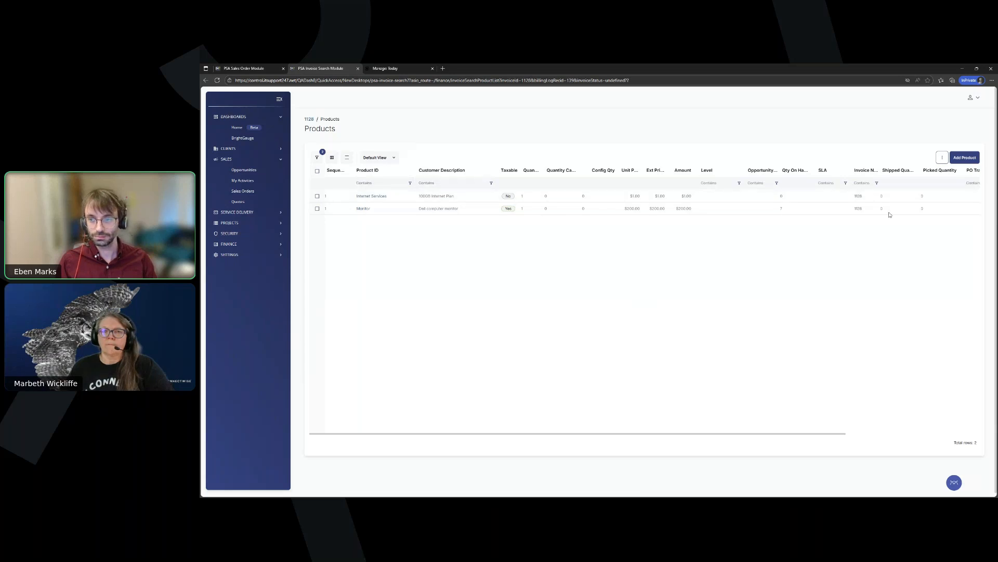
{"action": "left_click", "coordinate": [368, 211]}
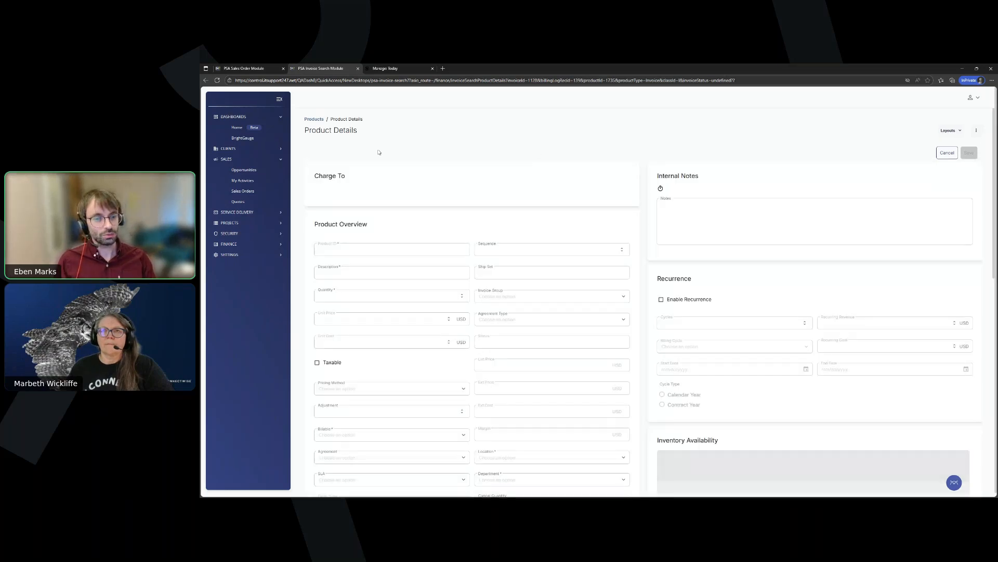
{"action": "left_click", "coordinate": [314, 119]}
{"action": "left_click", "coordinate": [311, 120]}
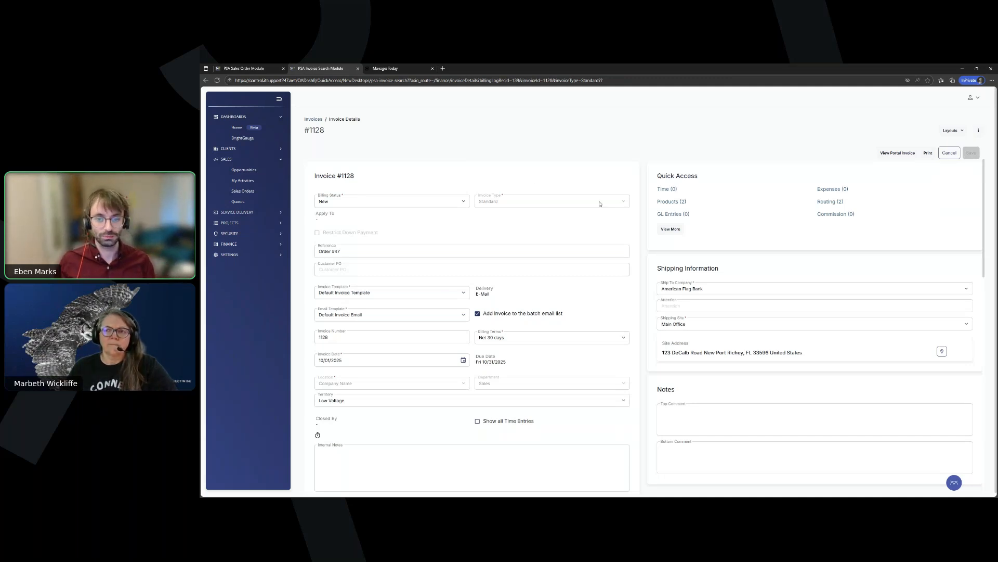
Set the invoice's billing status to Approved and save it.
{"action": "left_click", "coordinate": [464, 203]}
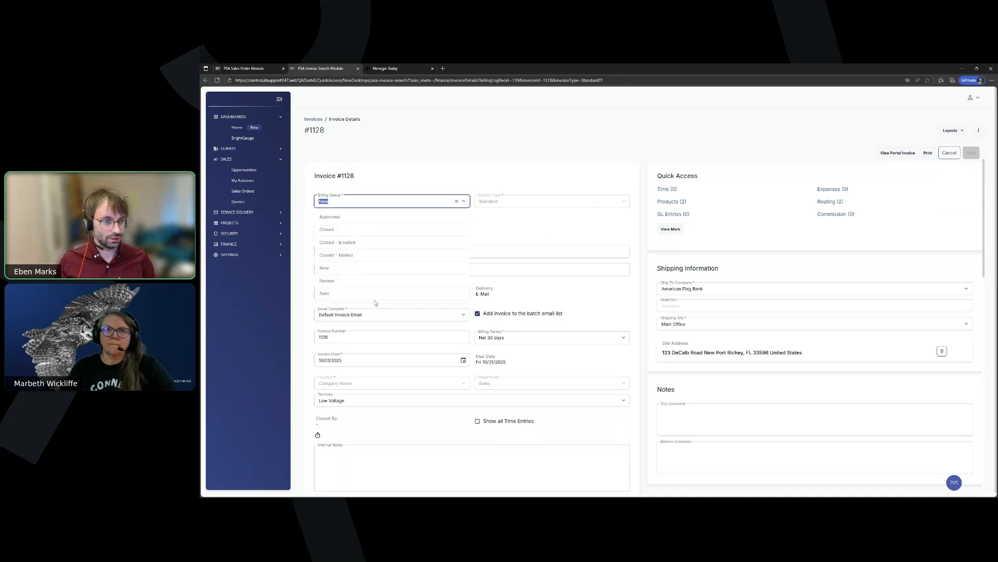
{"action": "left_click", "coordinate": [336, 220]}
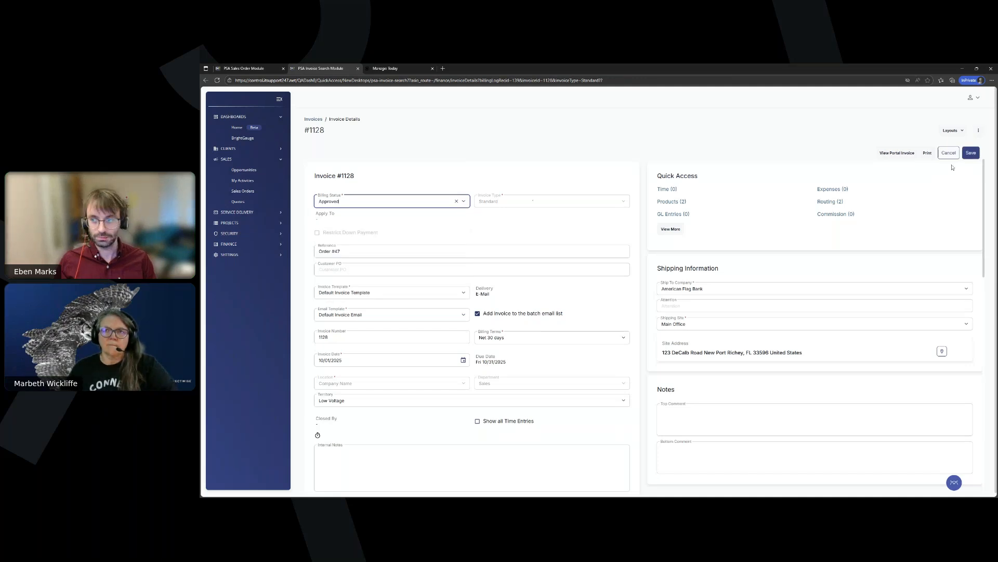
{"action": "left_click", "coordinate": [970, 153]}
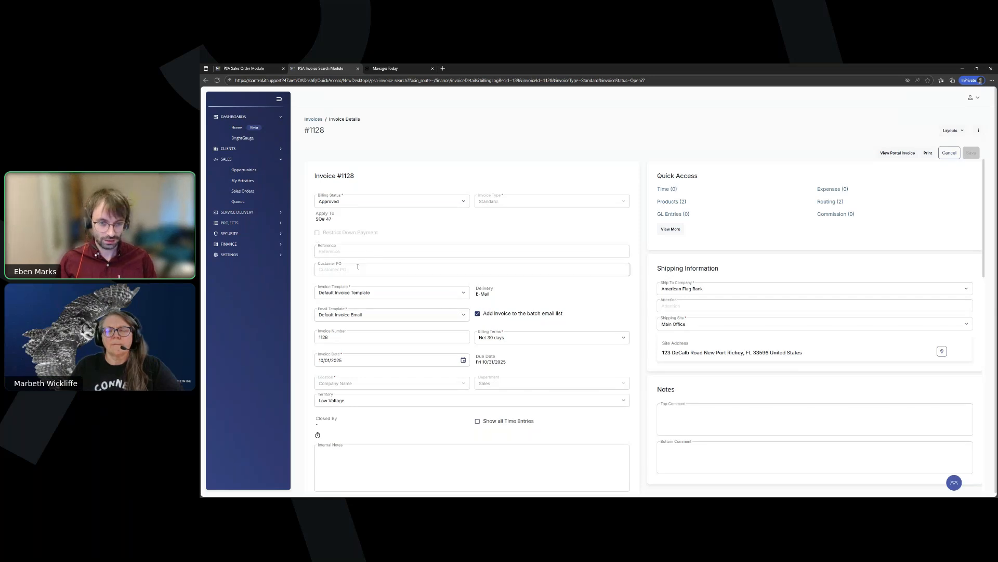
Open Invoice Batch Emailing and filter the invoices to those dated Today.
{"action": "left_click", "coordinate": [239, 247]}
{"action": "left_click", "coordinate": [249, 289]}
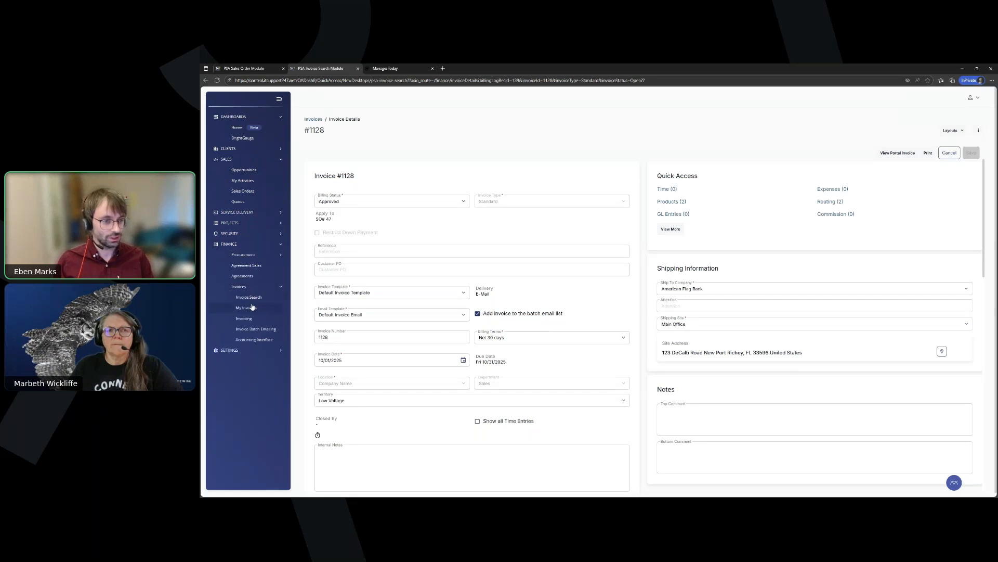
{"action": "left_click", "coordinate": [252, 330]}
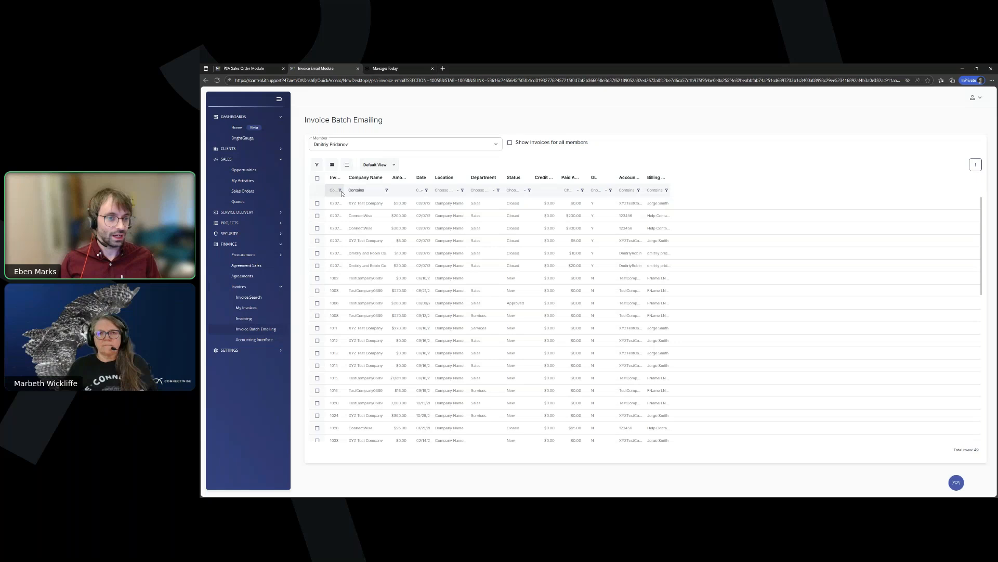
{"action": "left_click", "coordinate": [421, 190]}
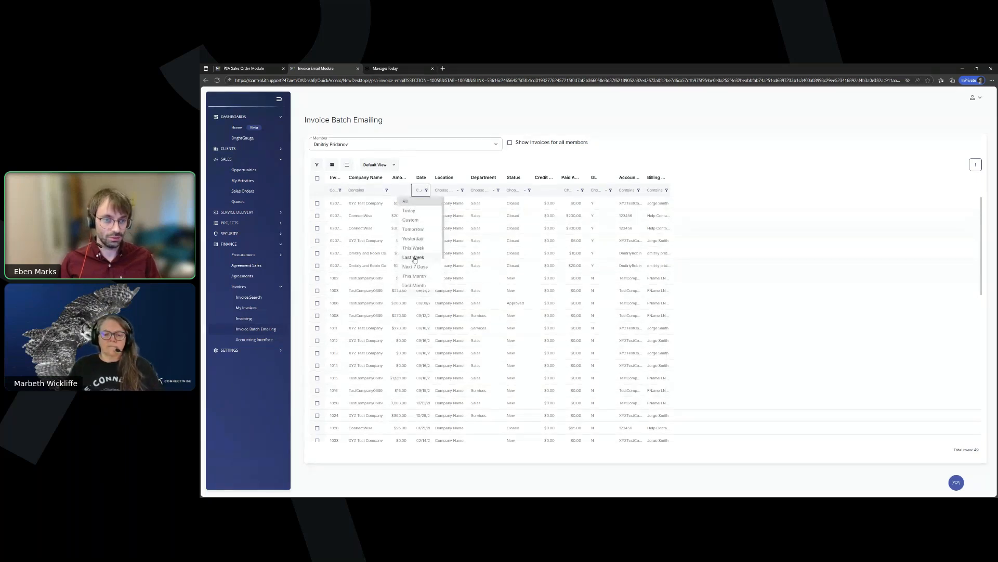
{"action": "left_click", "coordinate": [416, 211]}
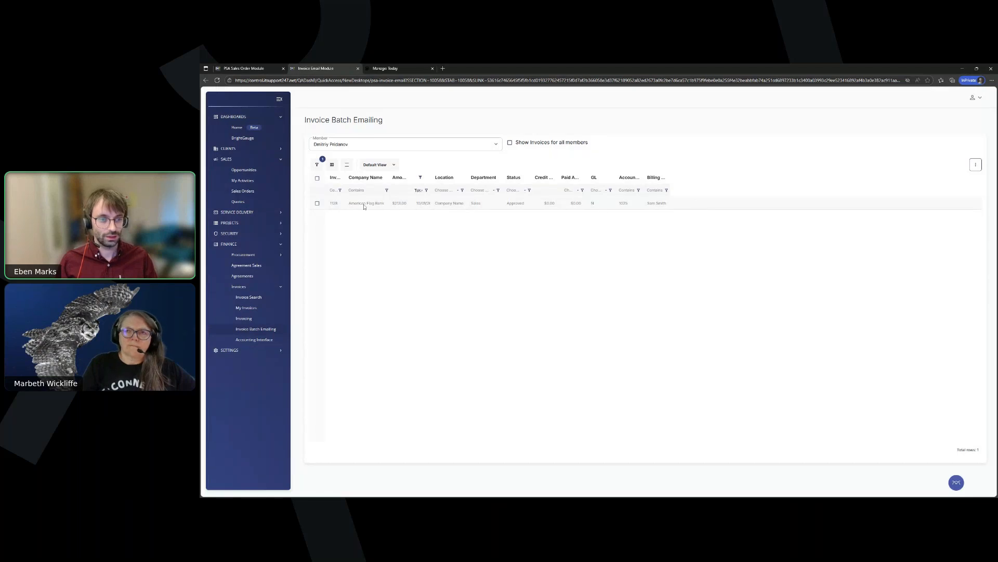
Email the American Flag Bank invoice from the batch emailing list and close the completion dialog.
{"action": "left_click", "coordinate": [317, 203]}
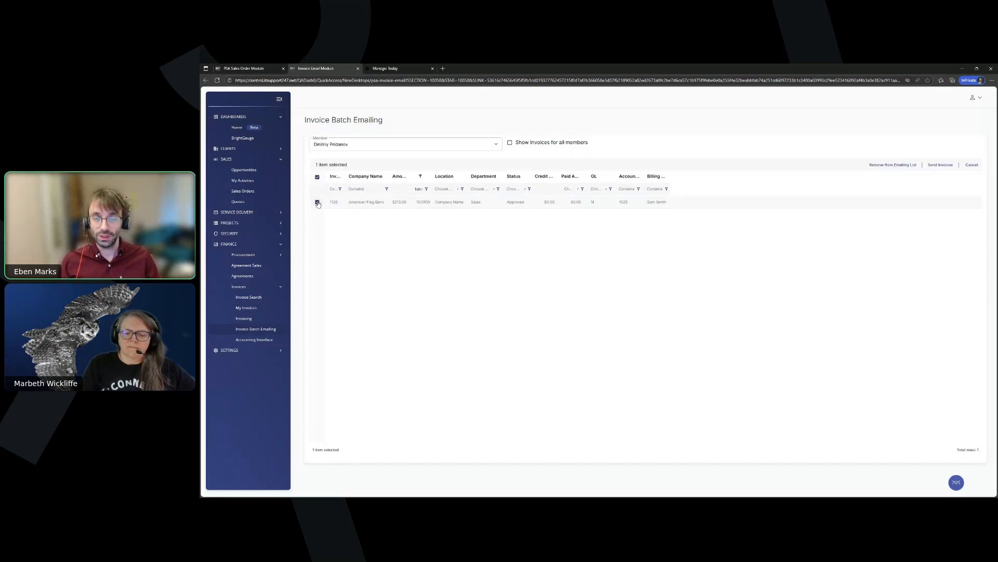
{"action": "left_click", "coordinate": [318, 203]}
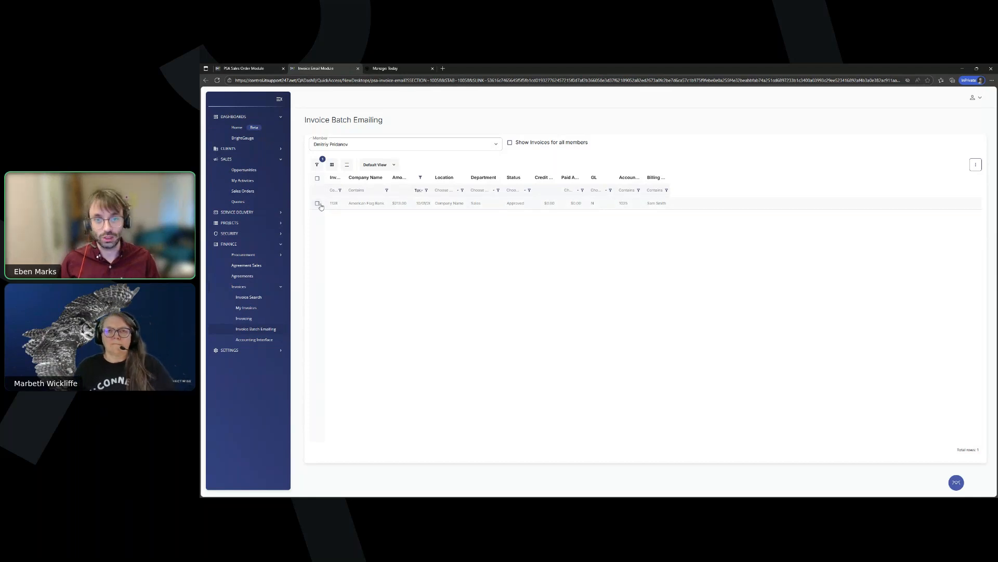
{"action": "left_click", "coordinate": [317, 204]}
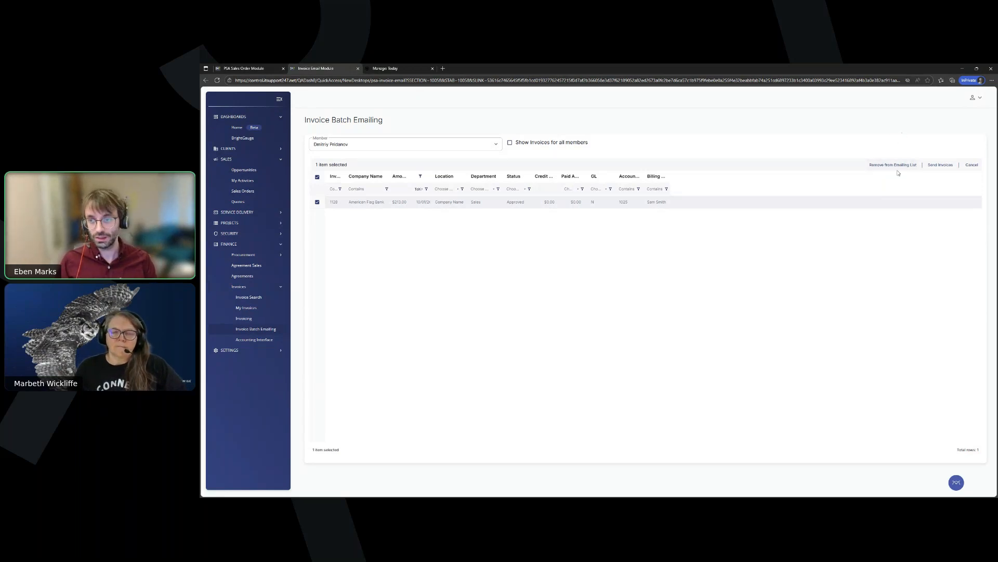
{"action": "left_click", "coordinate": [941, 165]}
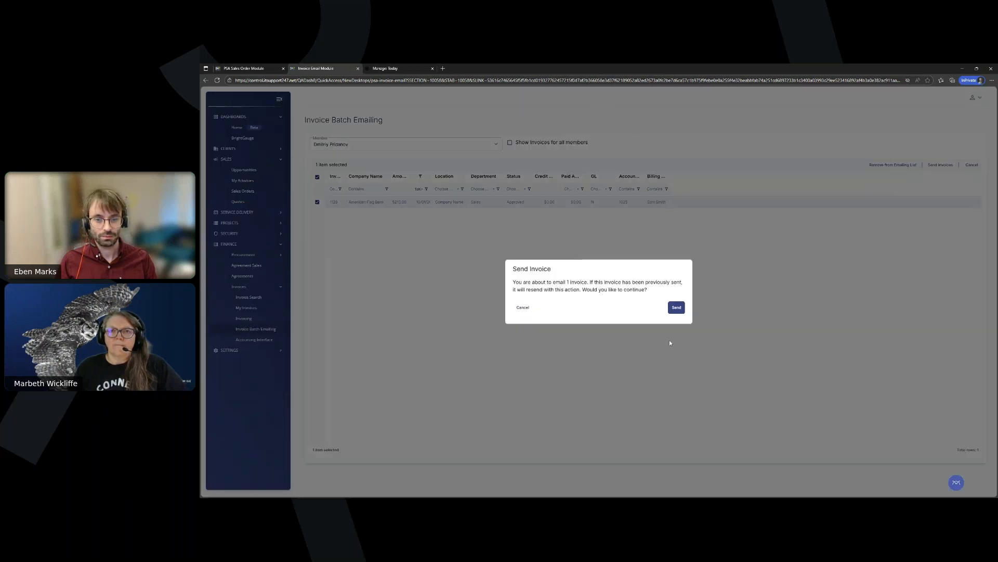
{"action": "left_click", "coordinate": [676, 308]}
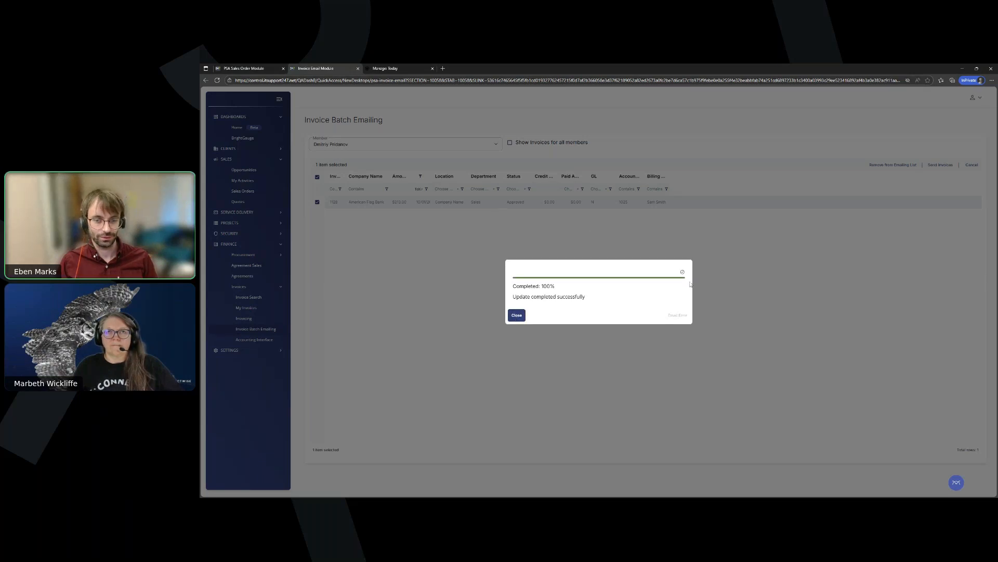
{"action": "left_click", "coordinate": [516, 315]}
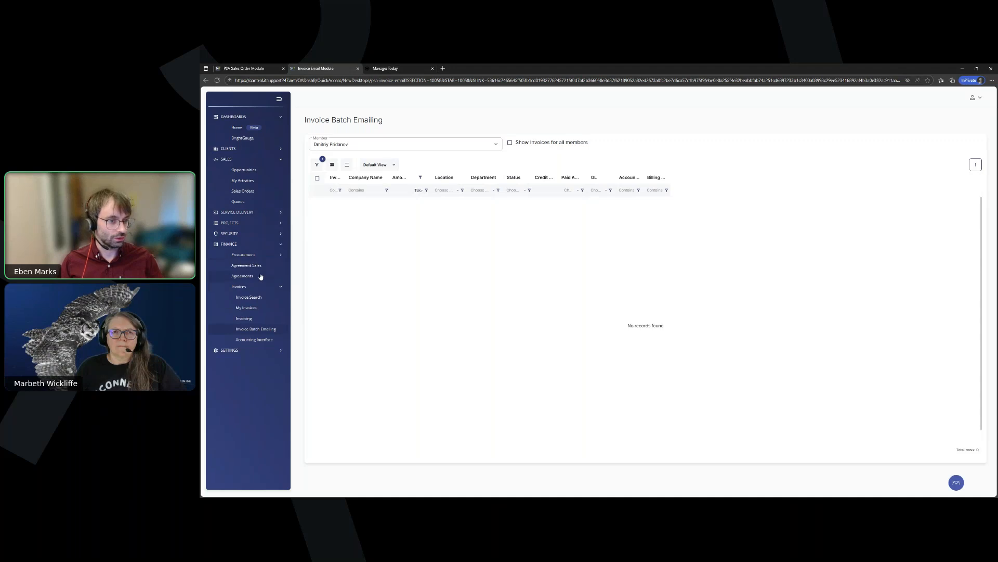
In Product Pick and Ship, ship the unpicked Monitor charged to American Flag Bank's sales order.
{"action": "left_click", "coordinate": [265, 256]}
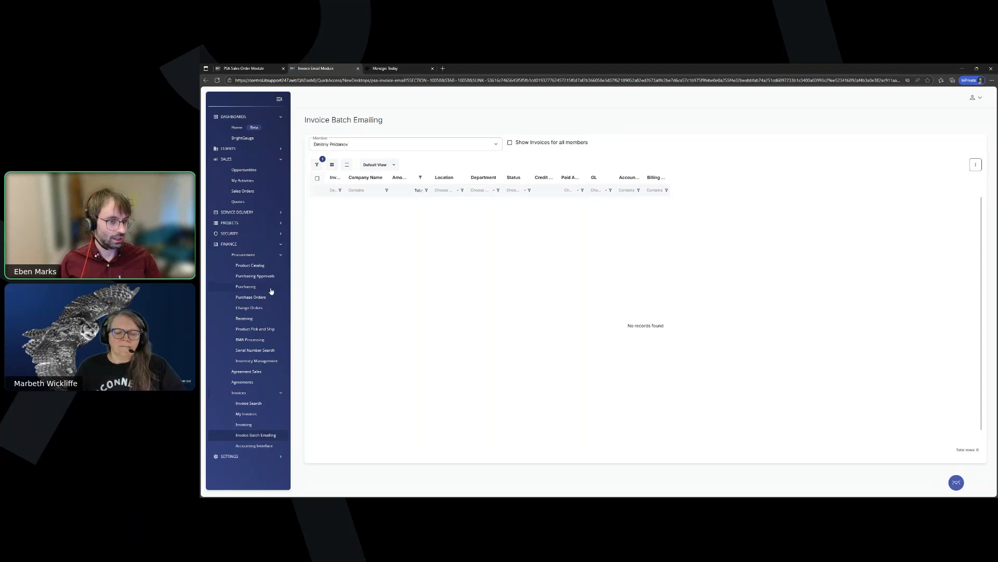
{"action": "left_click", "coordinate": [271, 329]}
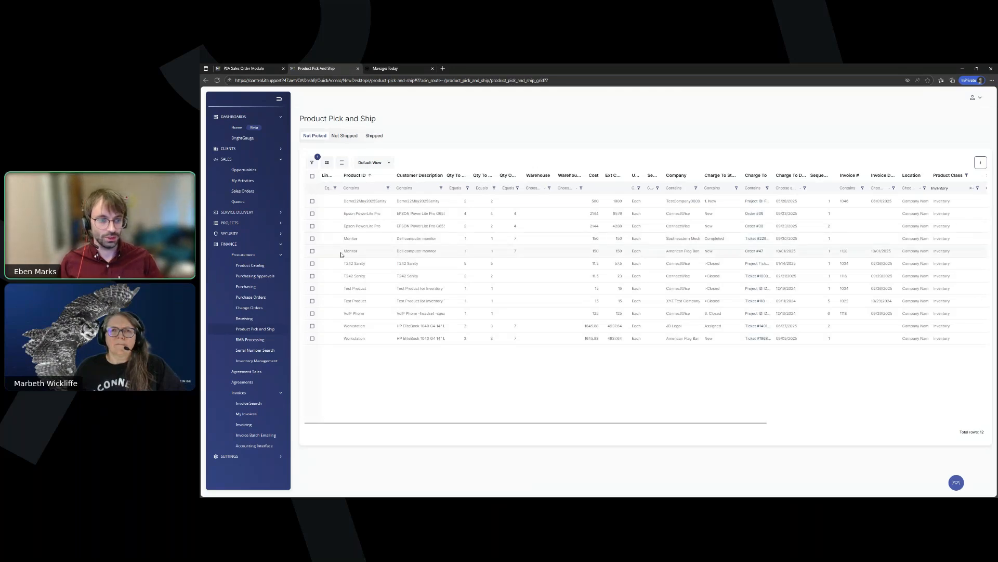
{"action": "left_click", "coordinate": [312, 252]}
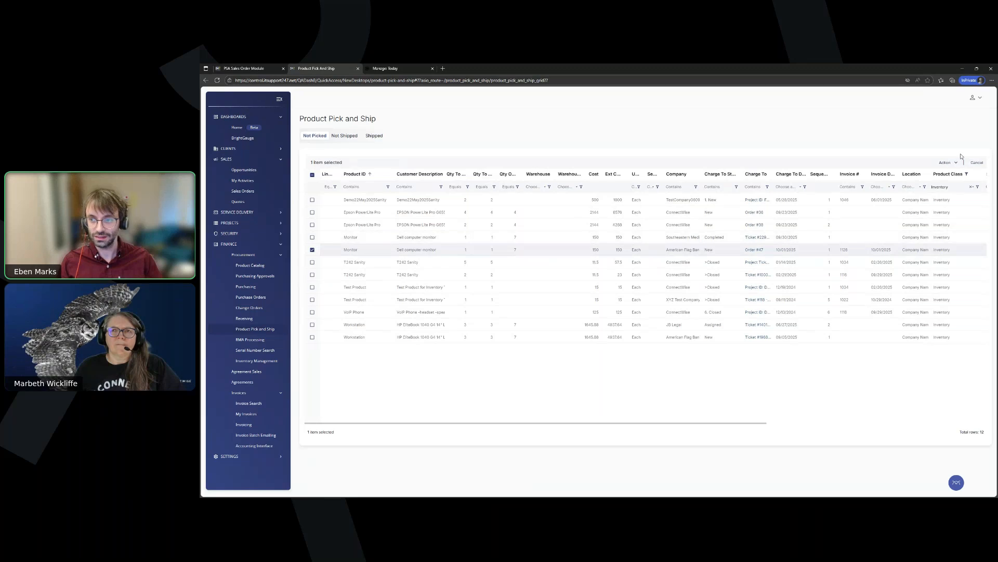
{"action": "left_click", "coordinate": [946, 163]}
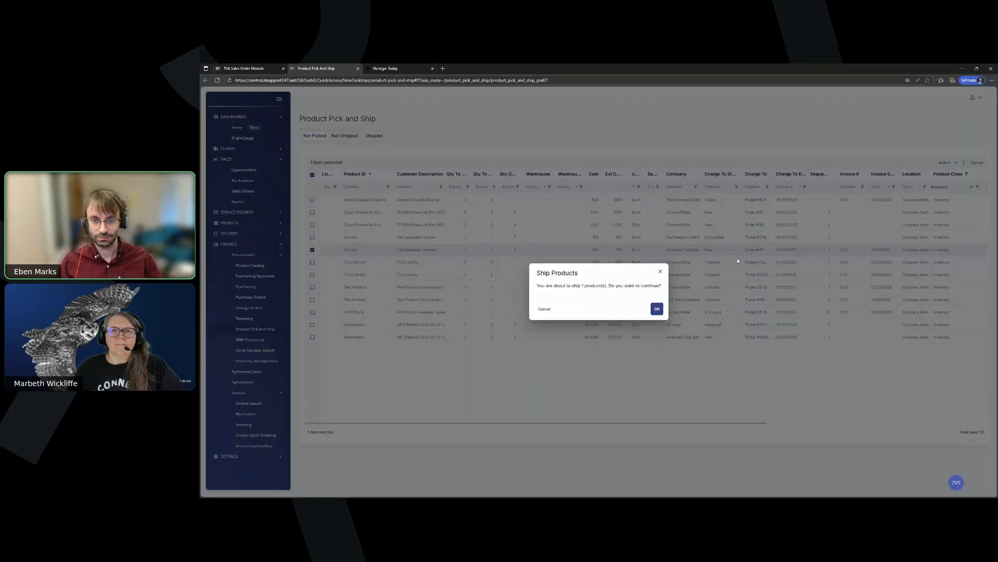
{"action": "left_click", "coordinate": [656, 310]}
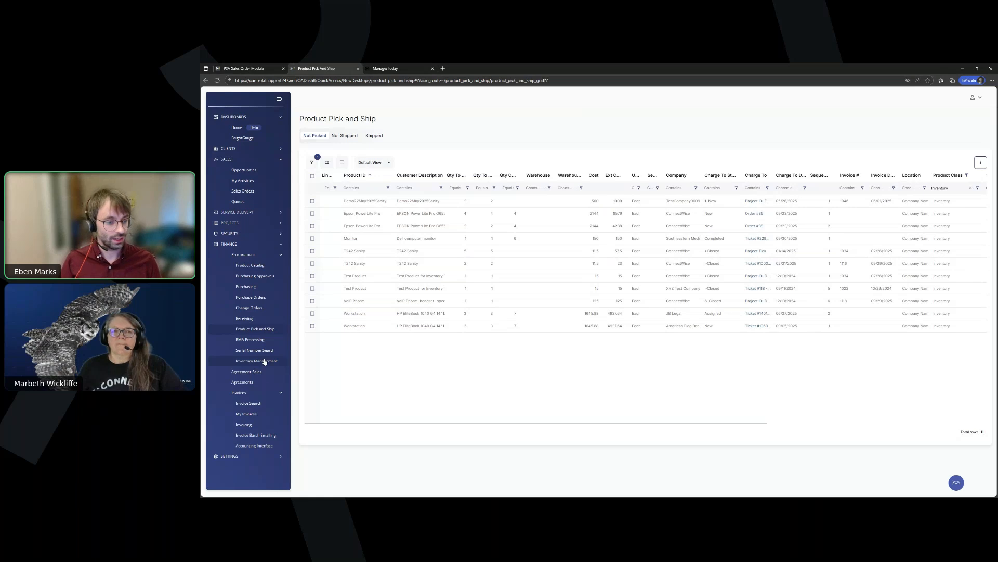
Open the unposted invoices in the Accounting Interface and leave only the $213.00 American Flag Bank invoice selected.
{"action": "left_click", "coordinate": [262, 446]}
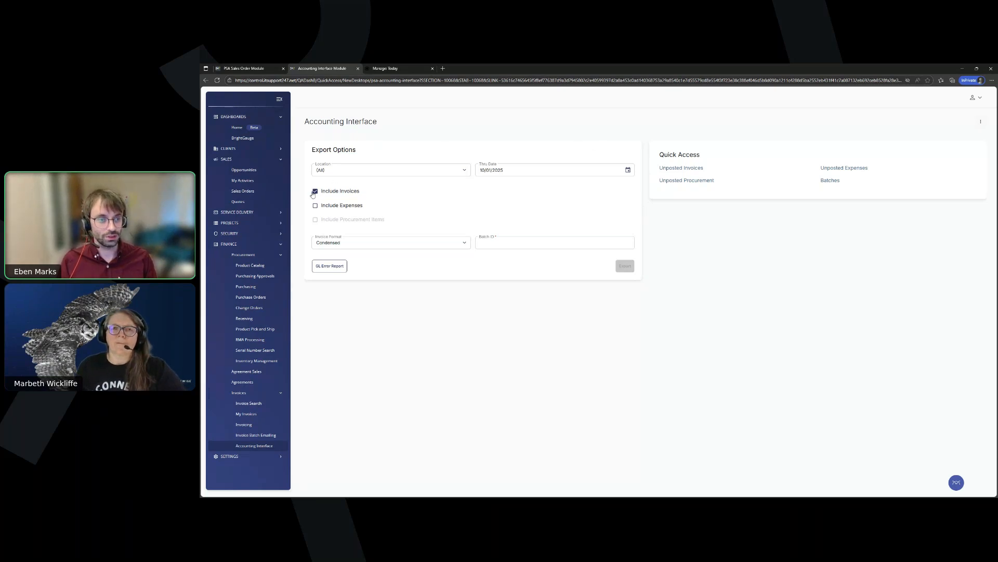
{"action": "left_click", "coordinate": [693, 168]}
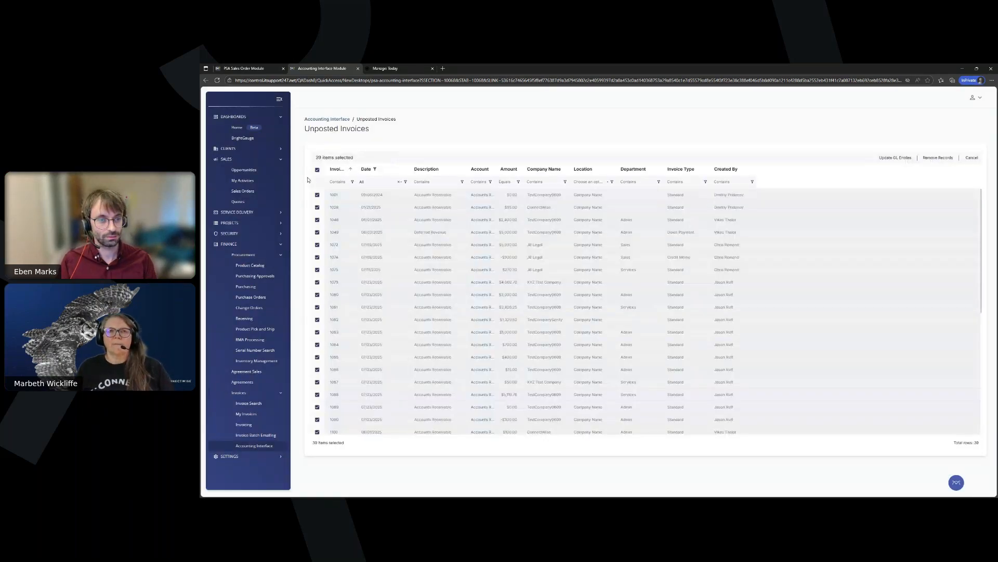
{"action": "scroll", "coordinate": [607, 282], "scroll_direction": "down", "scroll_amount": 5}
{"action": "scroll", "coordinate": [608, 281], "scroll_direction": "down", "scroll_amount": 1}
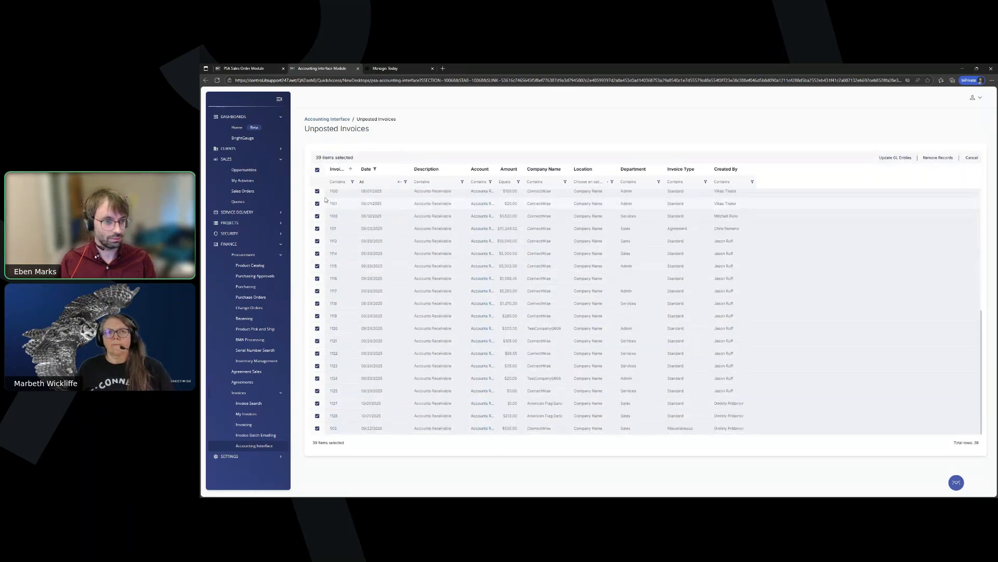
{"action": "left_click", "coordinate": [318, 170]}
{"action": "left_click", "coordinate": [318, 417]}
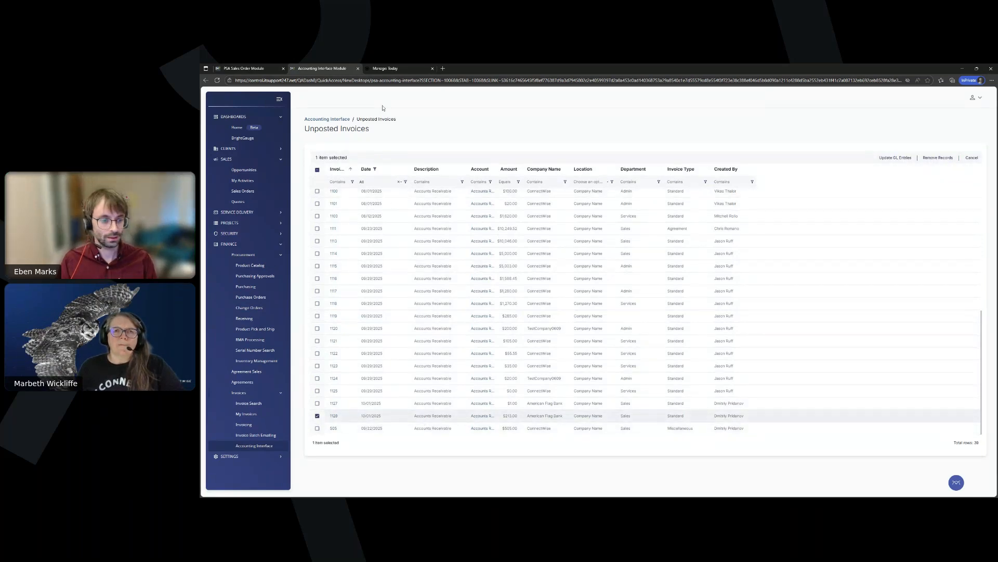
Run the GL Error Report from the export options, review its out-of-balance invoices, and return to the Accounting Interface.
{"action": "left_click", "coordinate": [327, 119]}
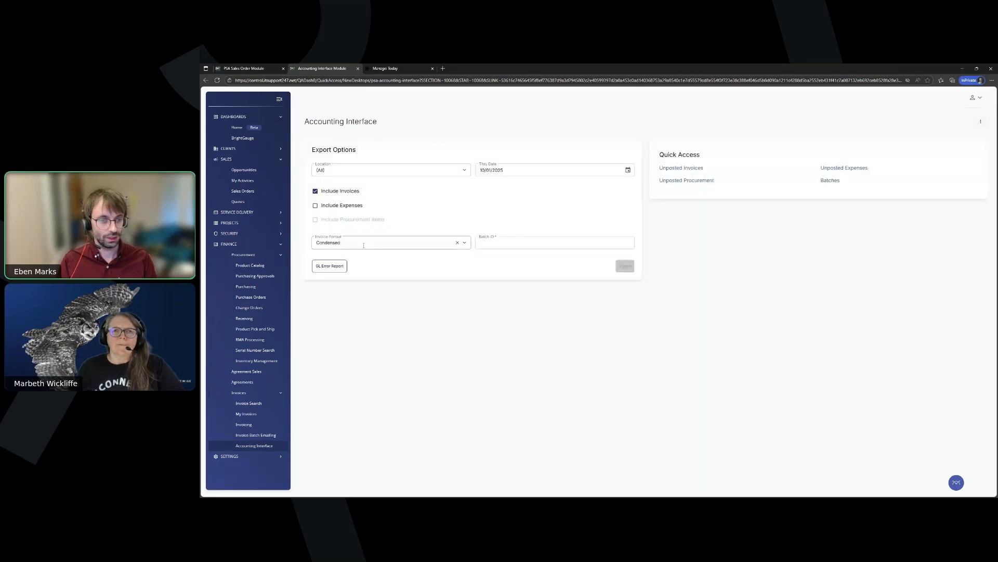
{"action": "left_click", "coordinate": [329, 264]}
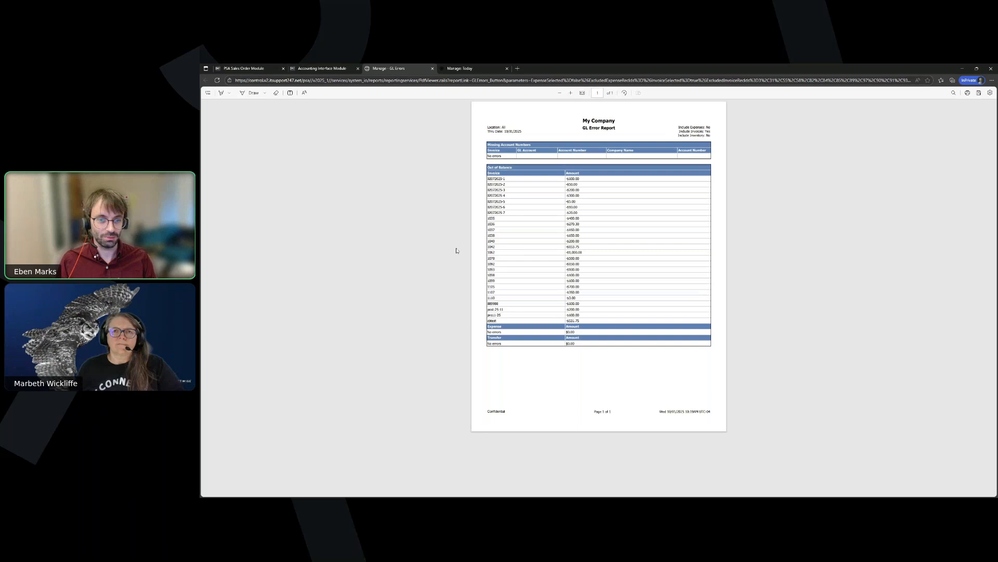
{"action": "left_click_drag", "start_coordinate": [497, 167], "coordinate": [501, 320]}
{"action": "left_click", "coordinate": [501, 320]}
{"action": "left_click", "coordinate": [325, 70]}
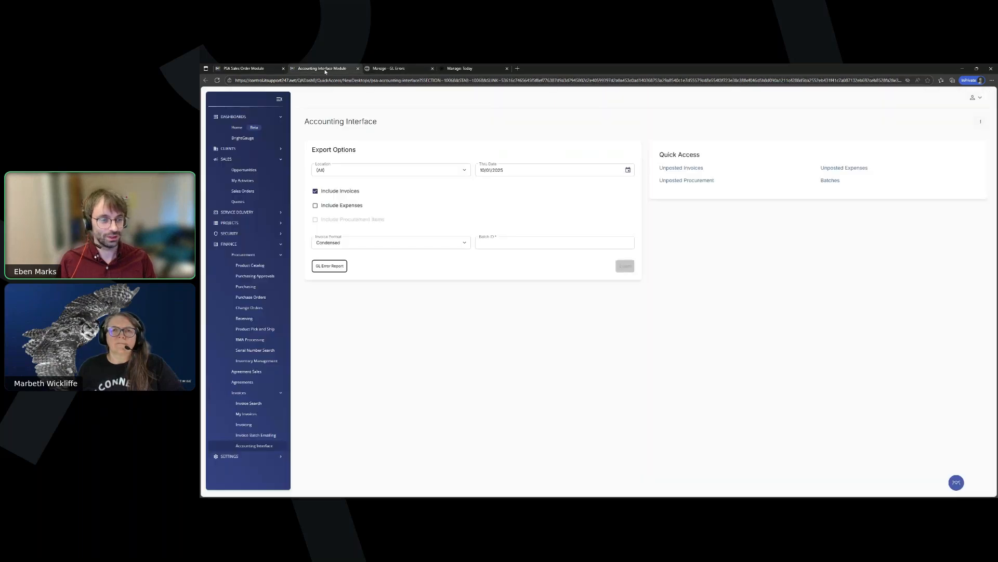
Set the batch ID to 1Oct2025 and export the invoice batch.
{"action": "left_click", "coordinate": [525, 247]}
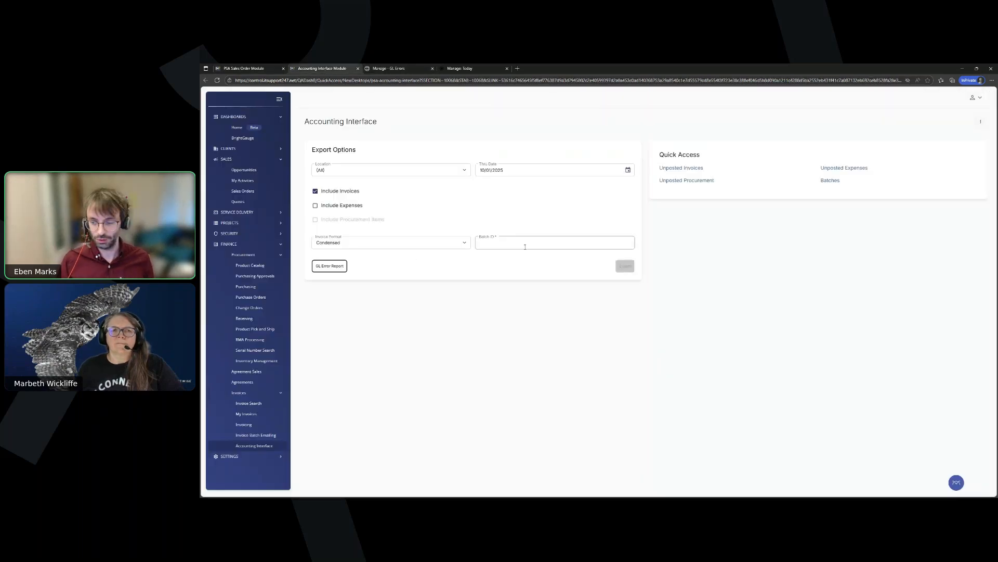
{"action": "type", "text": "10c"}
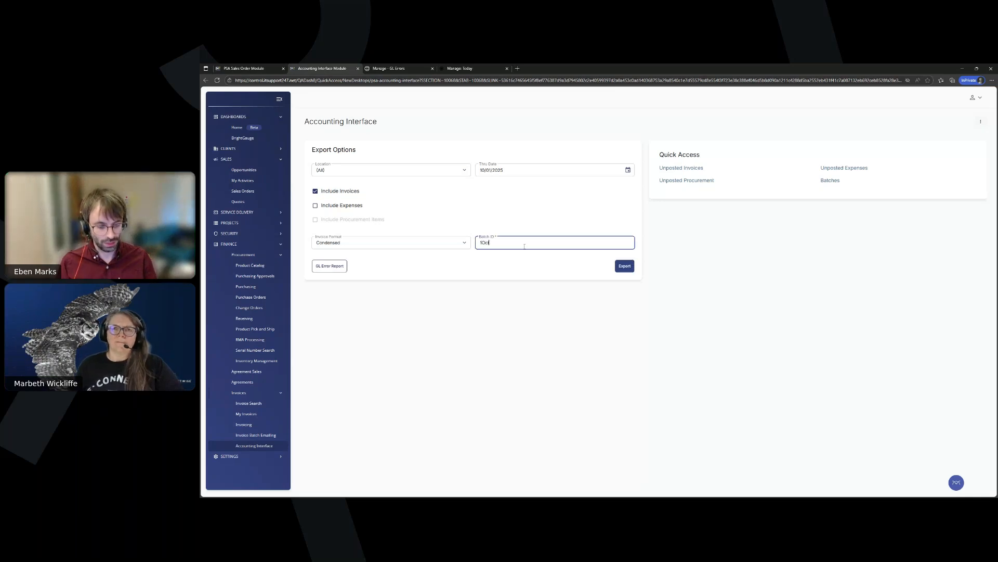
{"action": "type", "text": "t2025"}
{"action": "left_click", "coordinate": [625, 266]}
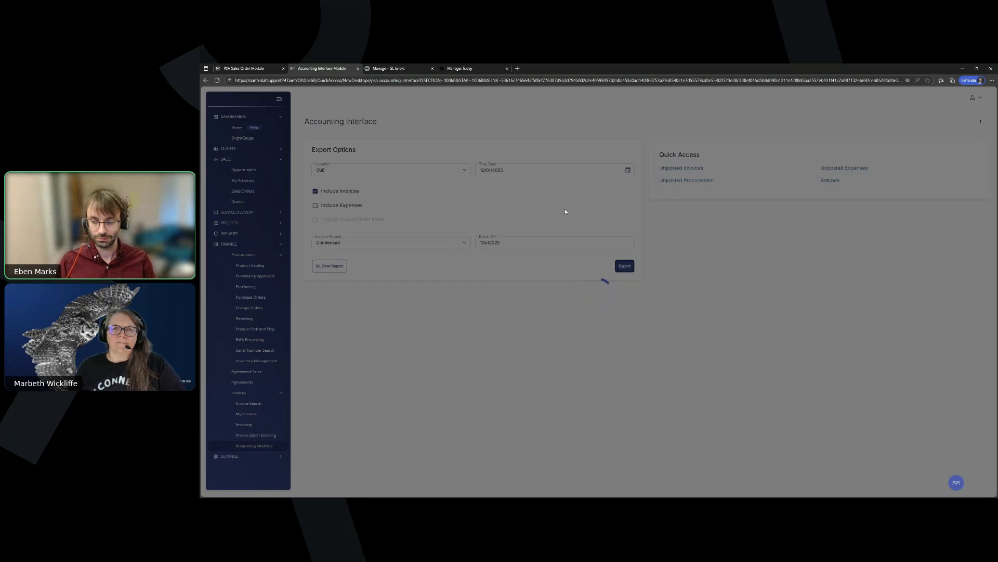